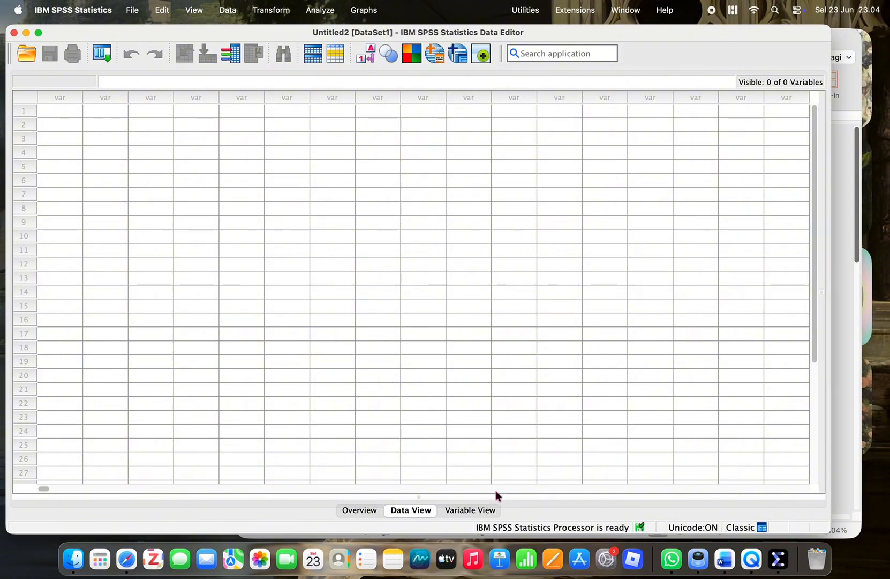
Define the first variable in Variable View with the name Kelompok and the label Metode Pembelajaran.
click(470, 511)
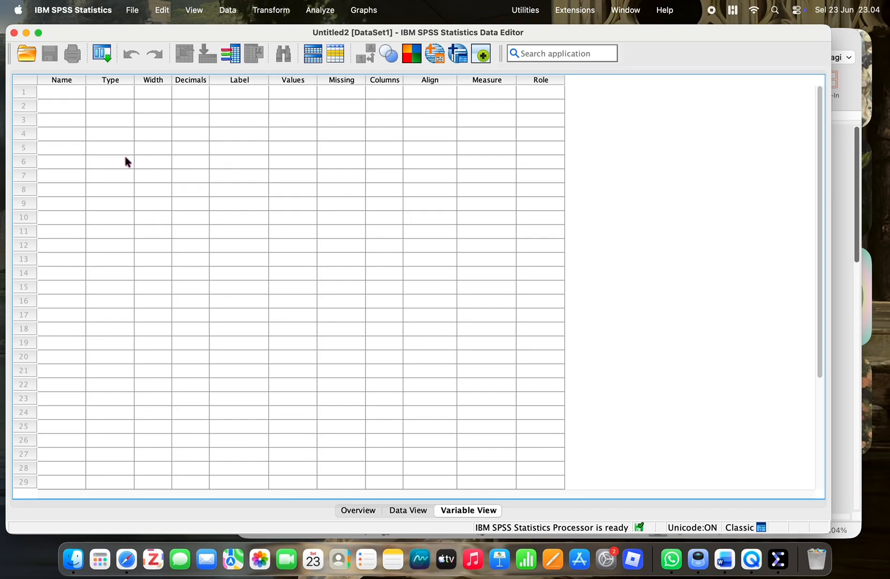
click(72, 93)
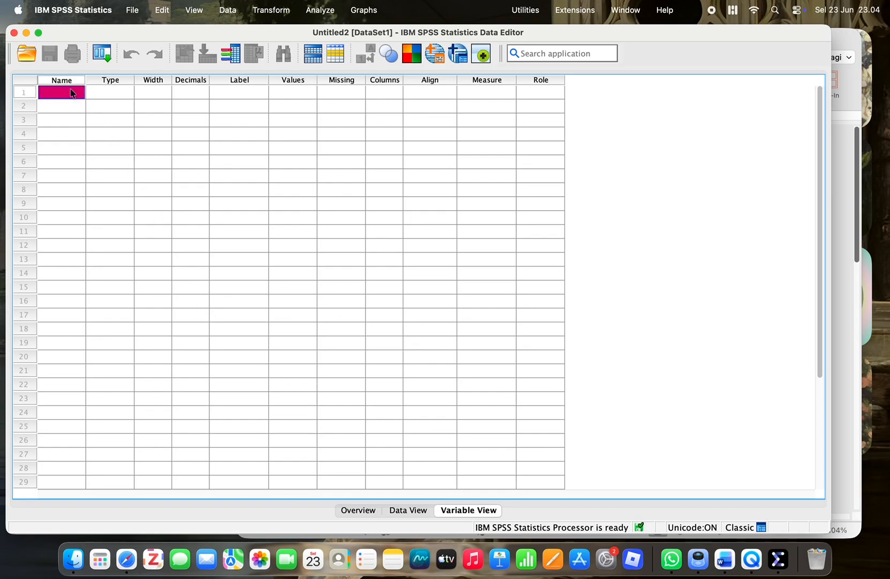
text(Kelompok)
click(107, 110)
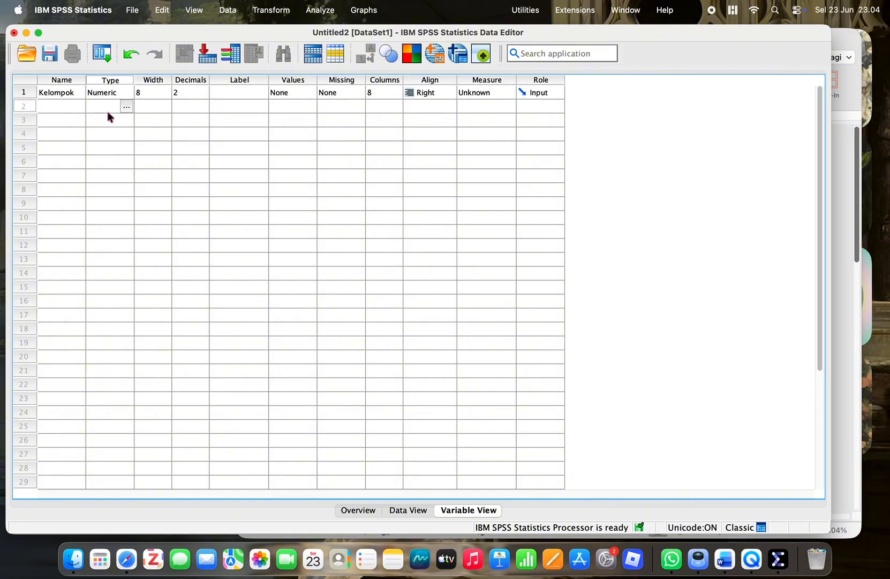
click(229, 91)
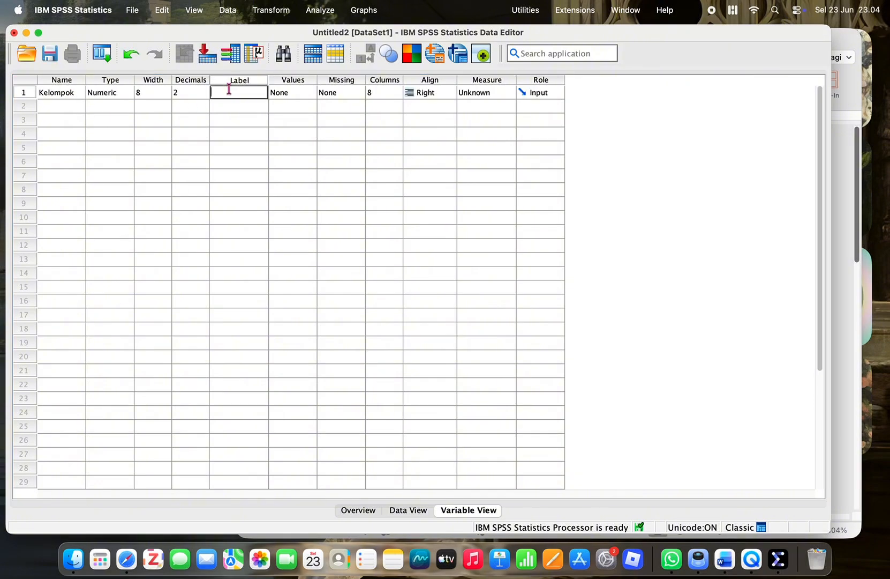
text(Metode Pembelajaran)
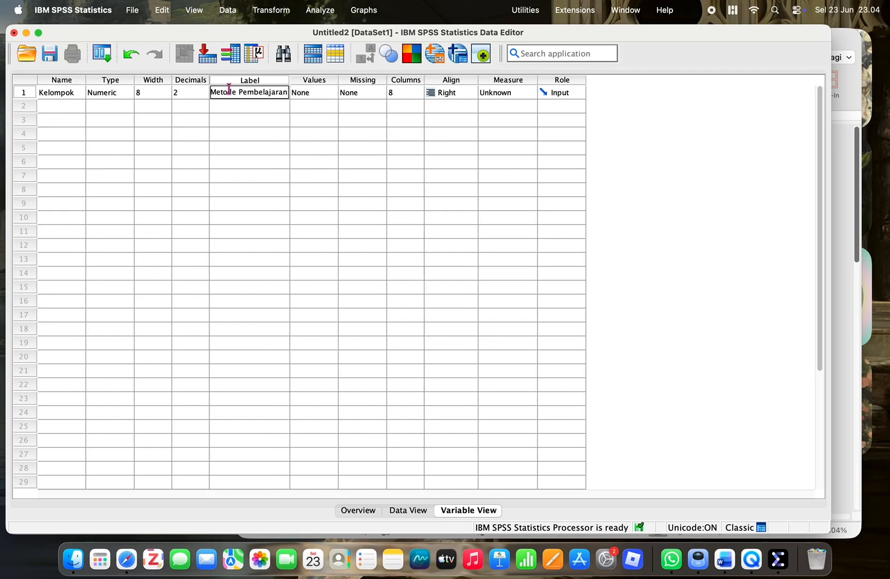
Add a value label to the Kelompok variable assigning 1 to Praktik Langsung.
click(323, 95)
click(330, 94)
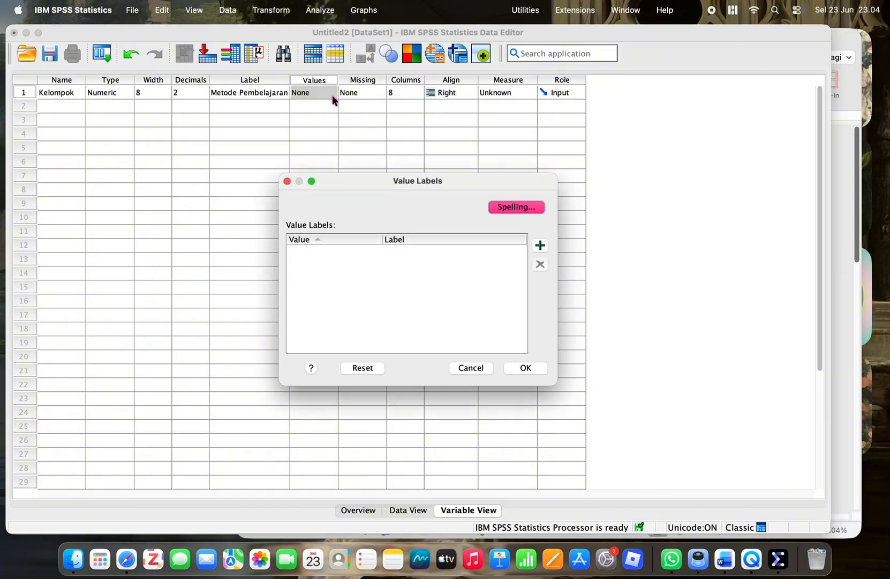
click(540, 245)
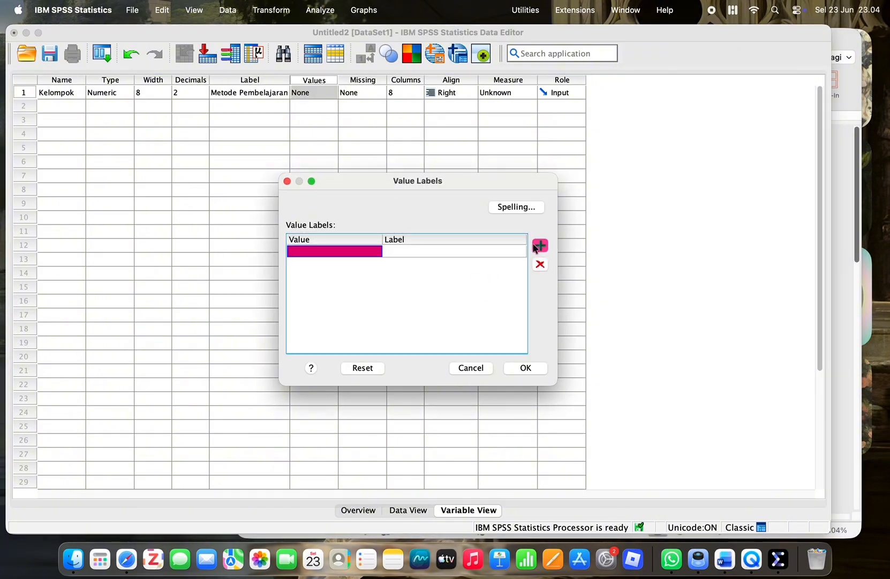
text(1)
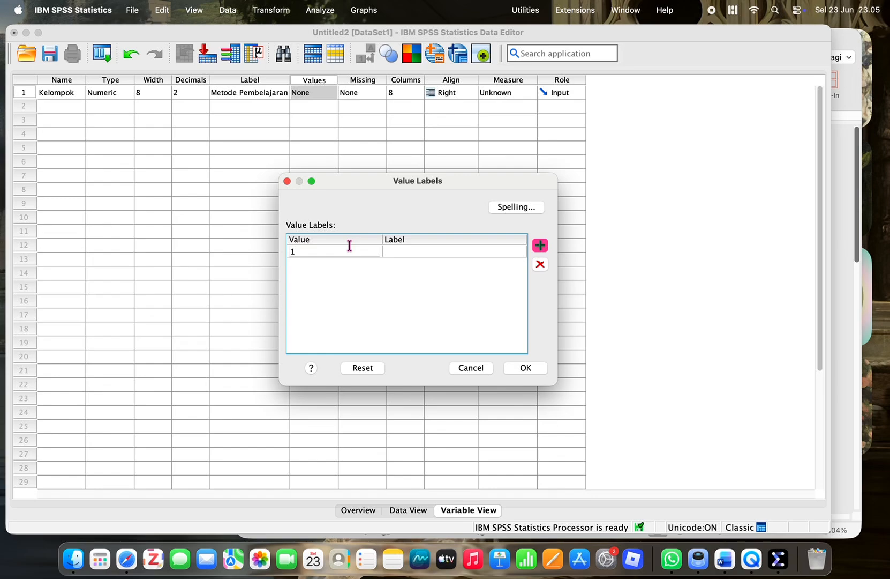
click(420, 252)
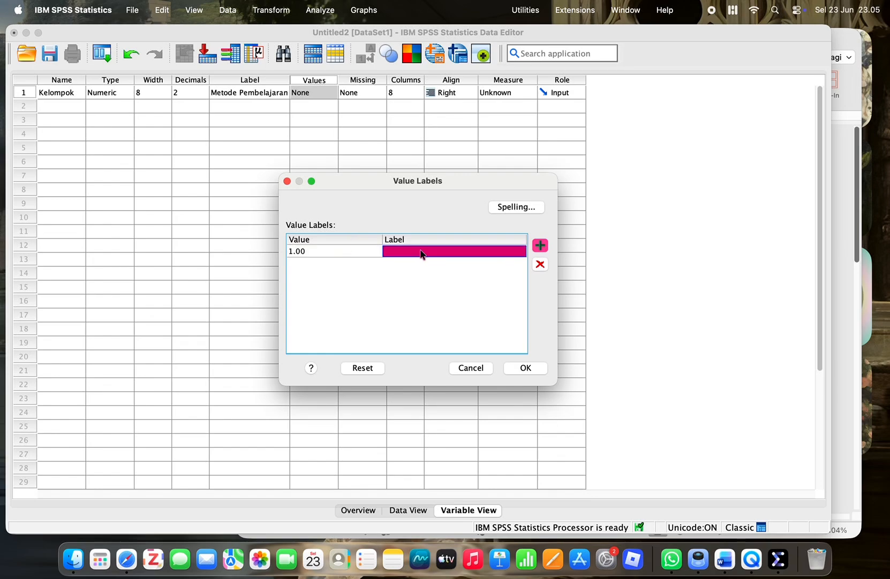
text(Praktik)
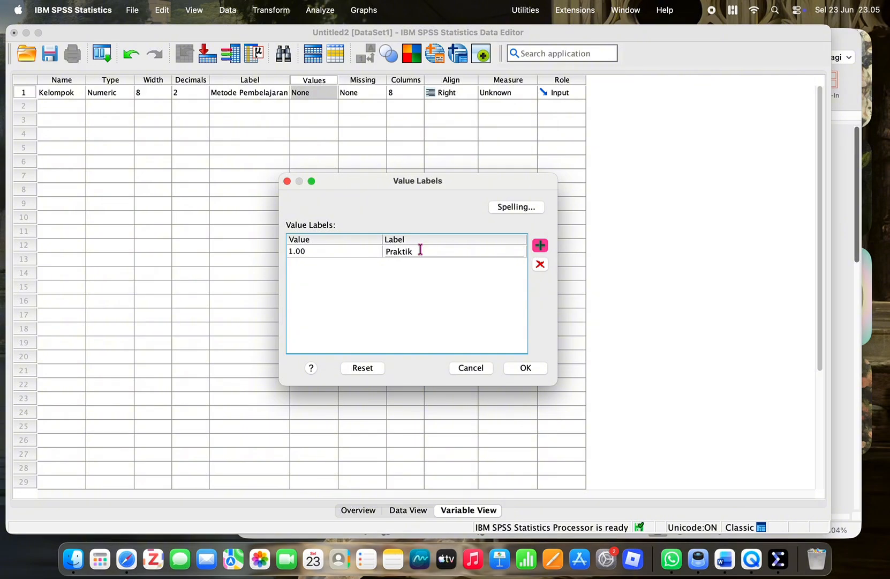
text( Langsung)
Add a second value label assigning 2 to Penjelasan Dosen and apply the value labels to Kelompok.
click(540, 245)
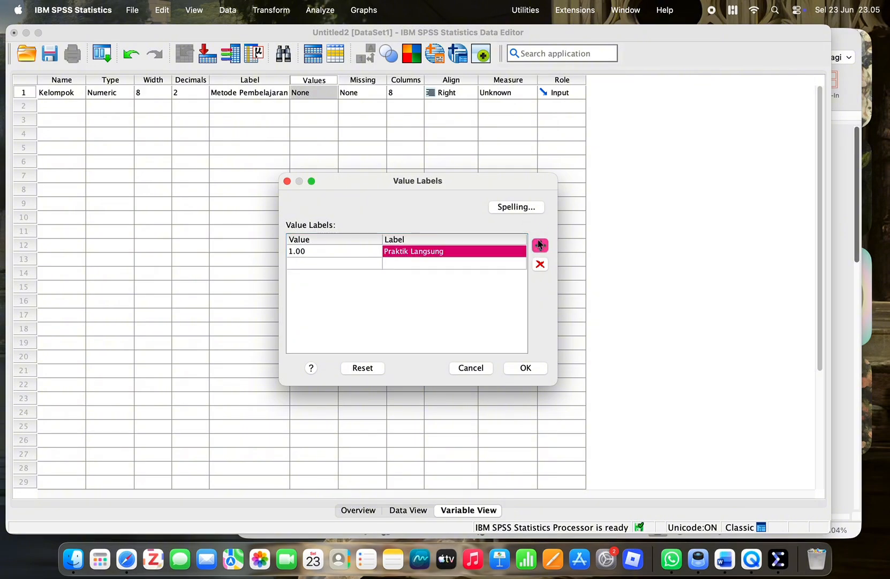
text(2)
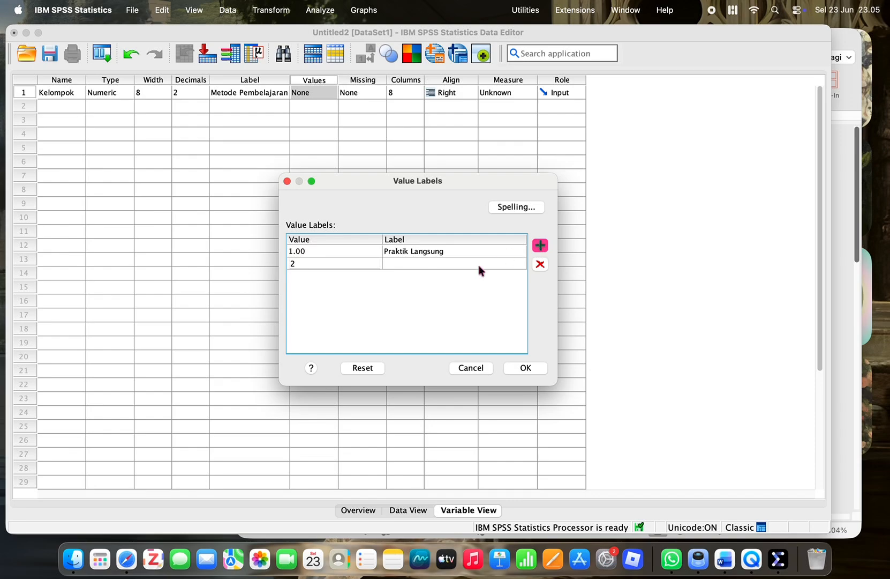
click(462, 265)
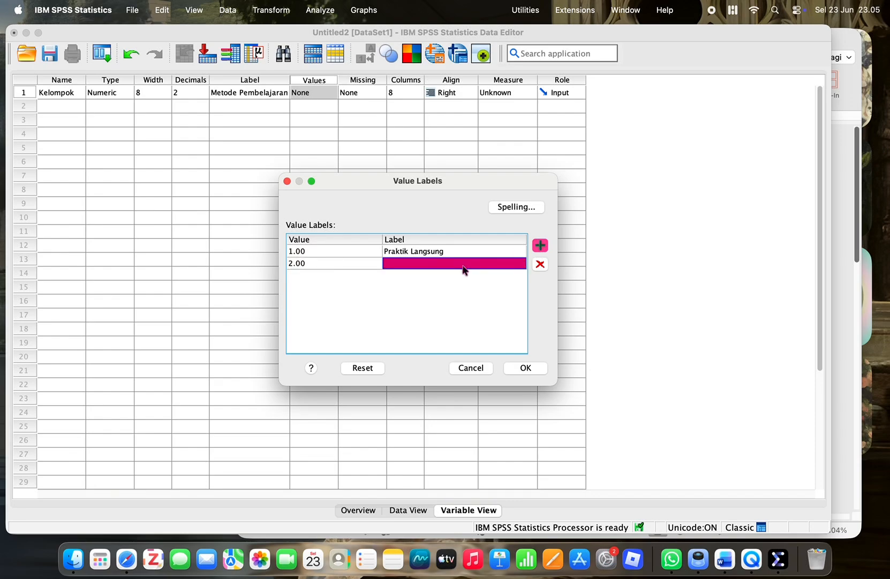
text(Pen)
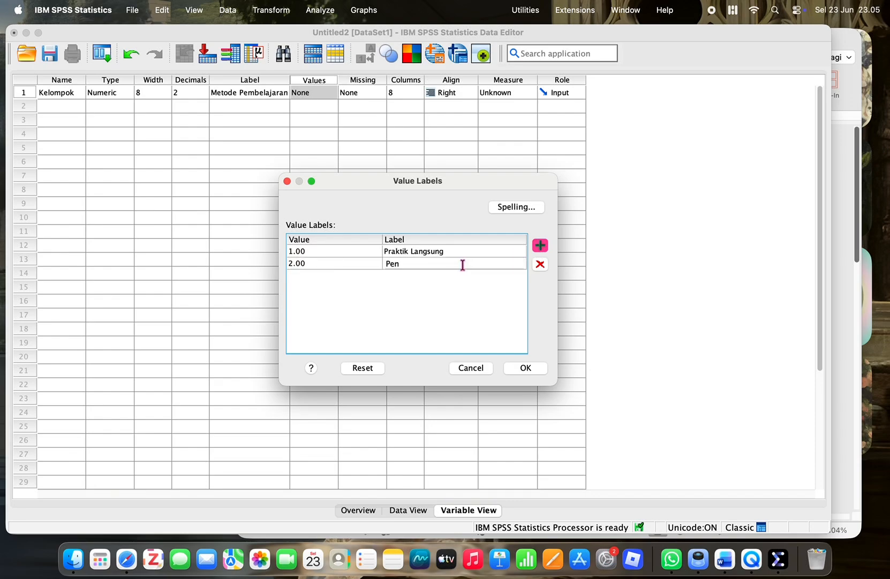
text(jelasan Dosen)
click(526, 368)
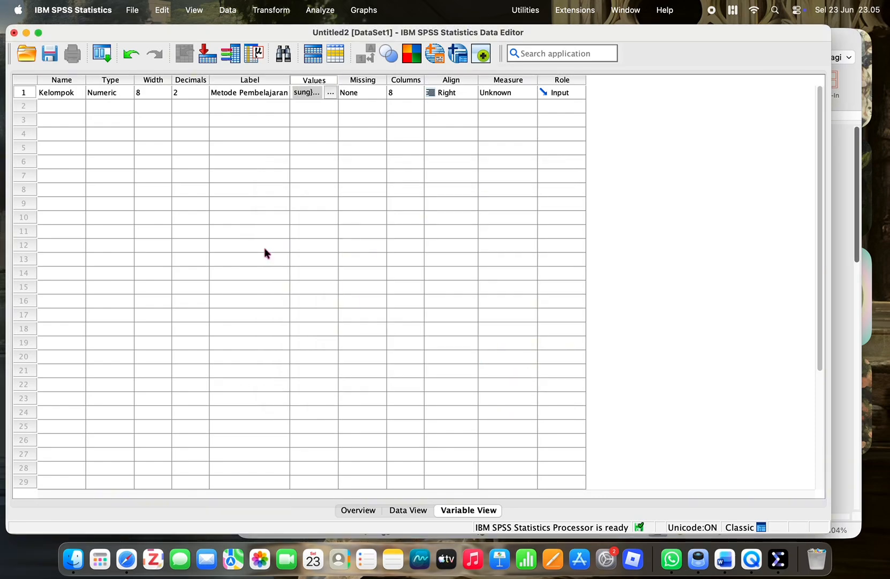
Define the second variable with the name Nilai and the label Nilai Excel.
click(50, 107)
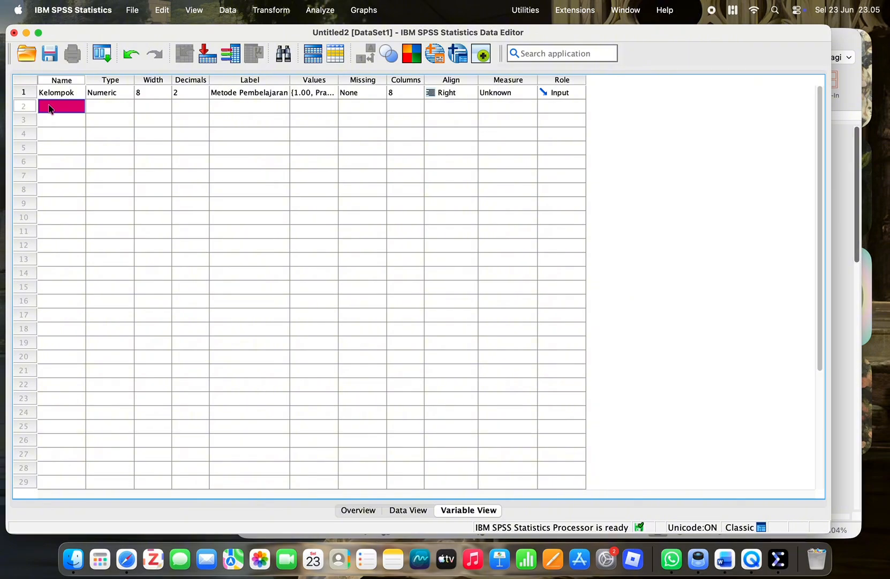
text(Nilai)
click(121, 146)
click(125, 147)
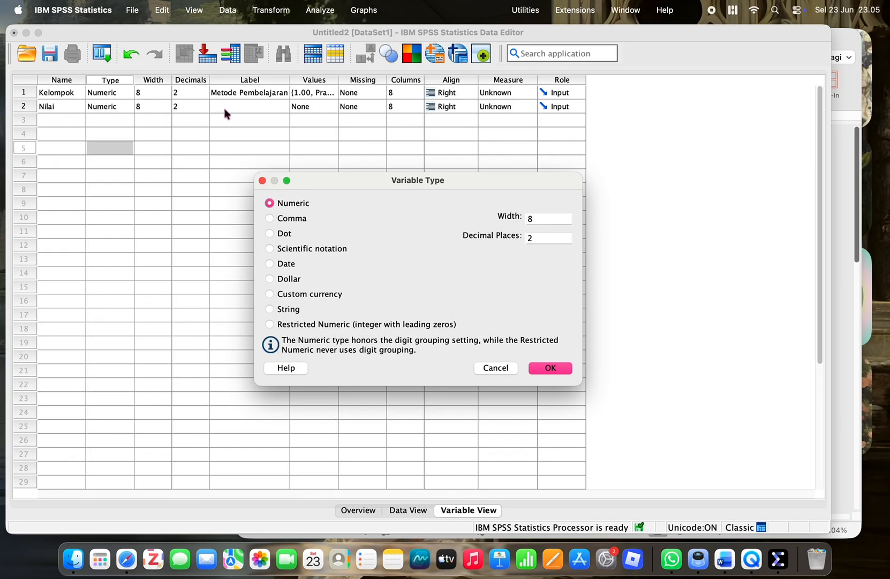
click(262, 180)
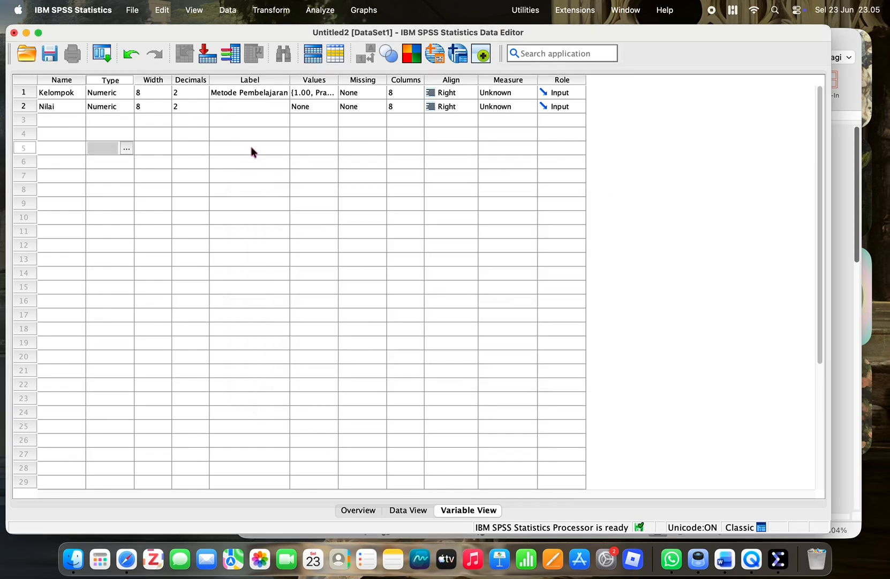
double_click(241, 103)
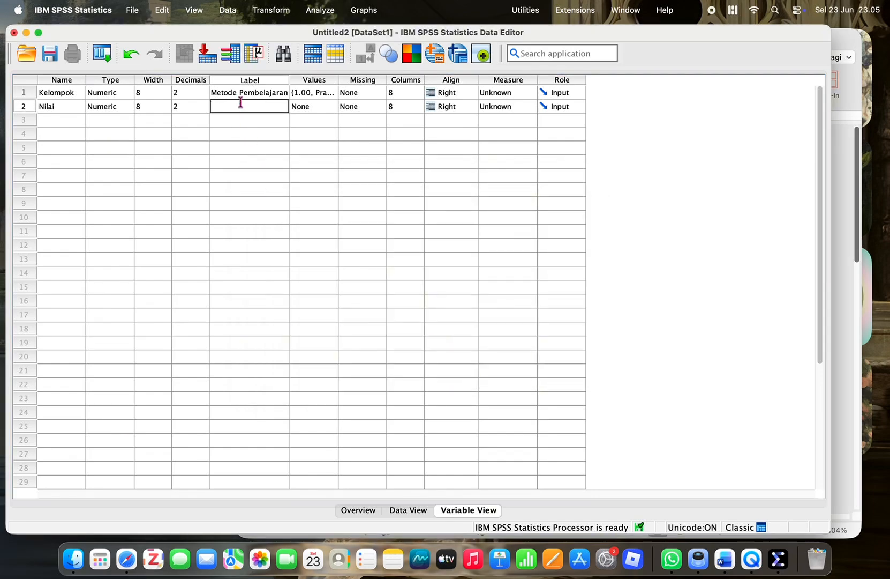
text(Nilai Excel)
click(315, 151)
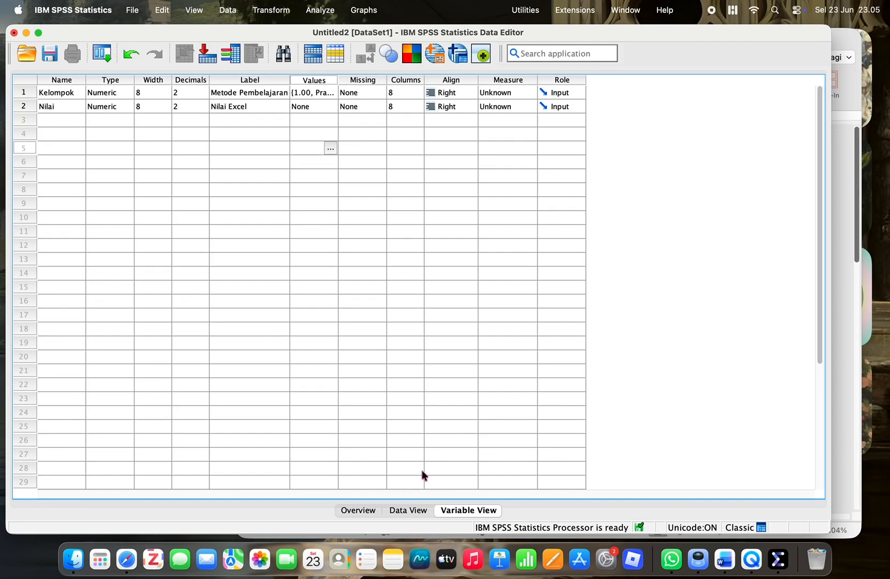
Show the empty data grid, switch to Word and copy all Kelompok and Nilai data rows on page 2, without the header.
click(406, 512)
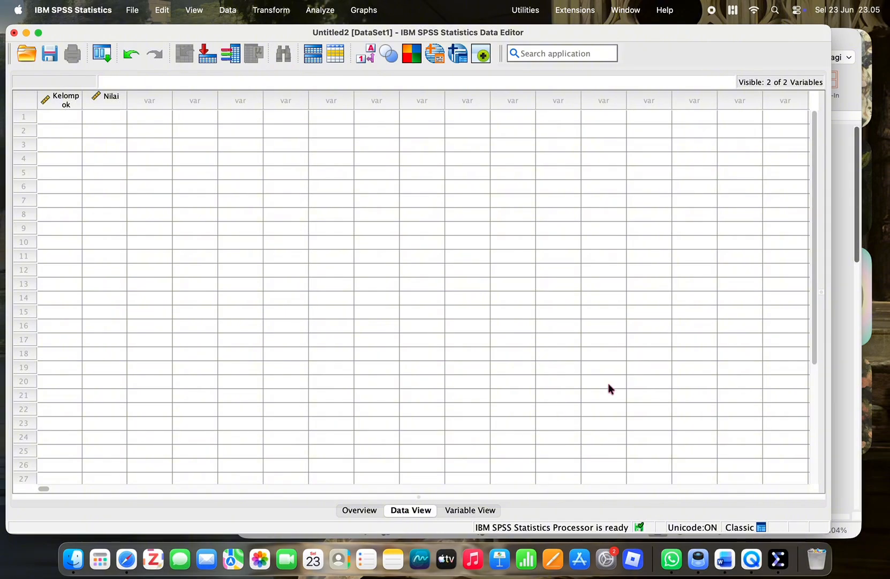
click(839, 229)
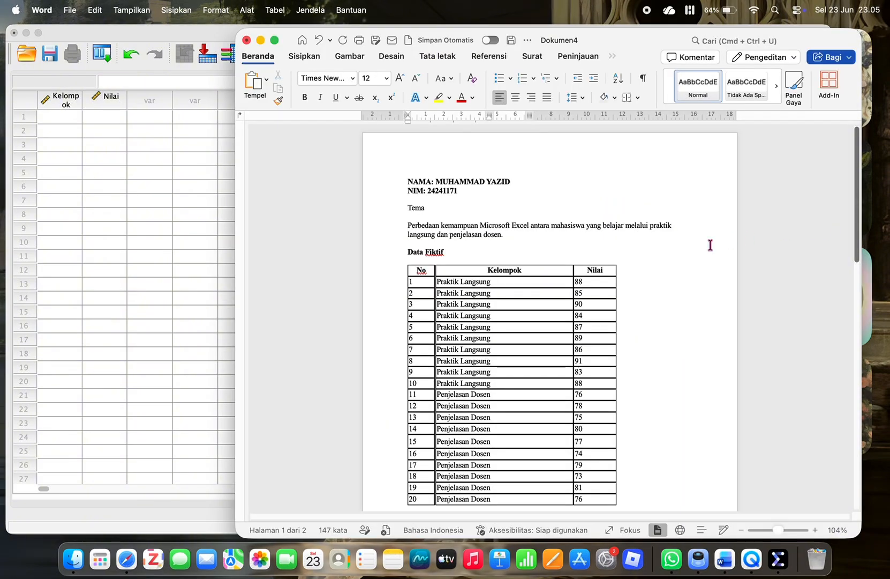
scroll(679, 264, down, 10)
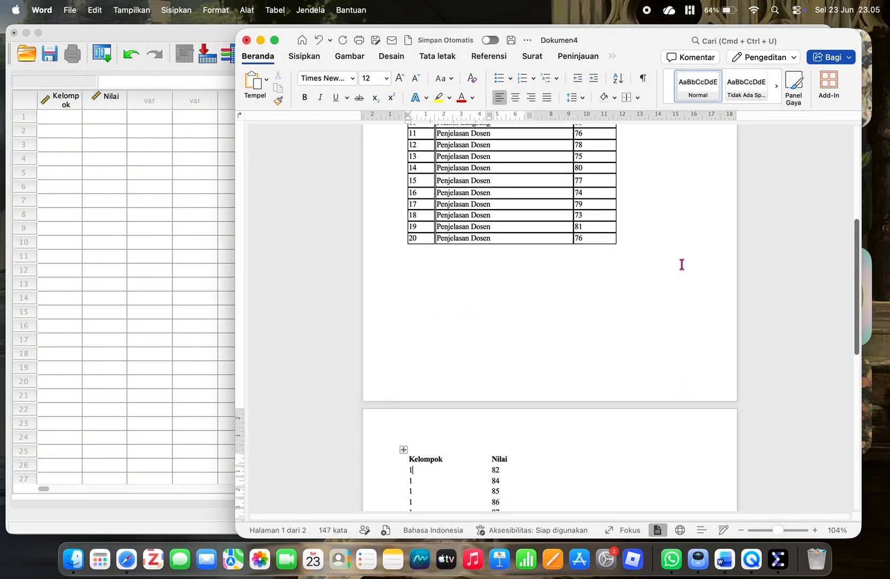
scroll(679, 270, down, 3)
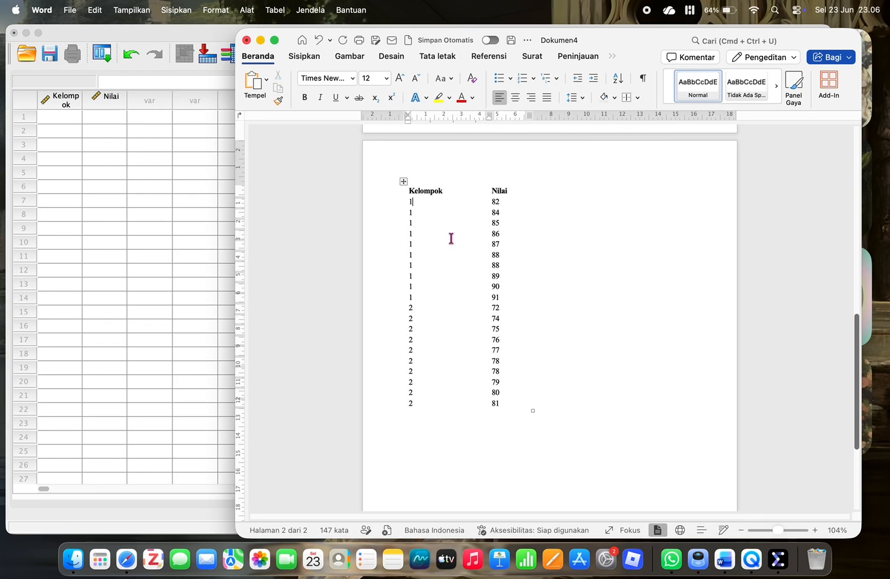
click(423, 202)
drag(409, 203, 518, 408)
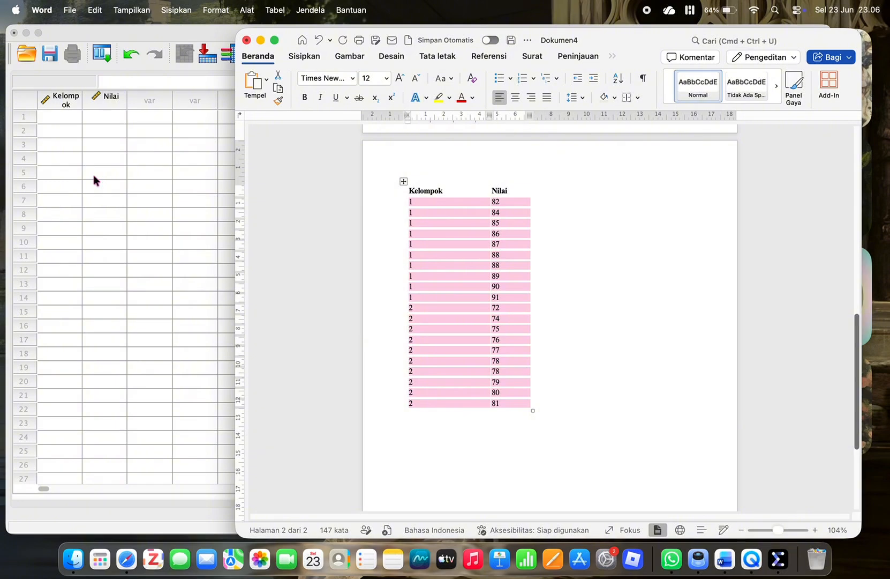
Switch back to SPSS and paste the copied rows into the Kelompok and Nilai columns, starting at case 1.
click(56, 111)
double_click(56, 111)
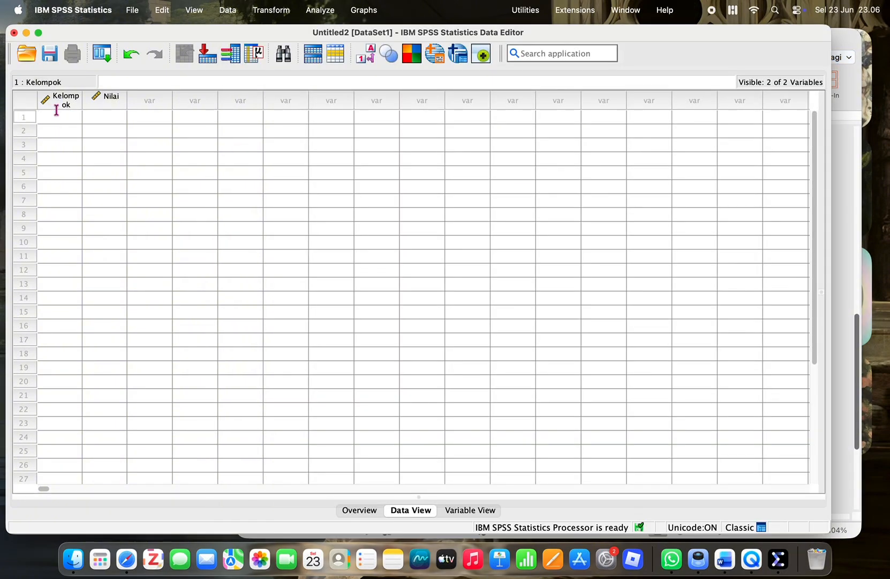
key(super+v)
click(95, 119)
click(65, 118)
text(1.00	82.00 1.00	84.00 1.00	85.00 1.00	86.00 1.00	87.00 1.00	88.00 1.00	88.00 1.00	89.00 1.00	90.00 1.00	91.00 2.00	72.00 2.00	74.00 2.00	75.00 2.00	76.00 2.00	77.00 2.00	78.00 2.00	78.00 2.00	79.00 2.00	80.00 2.00	81.00)
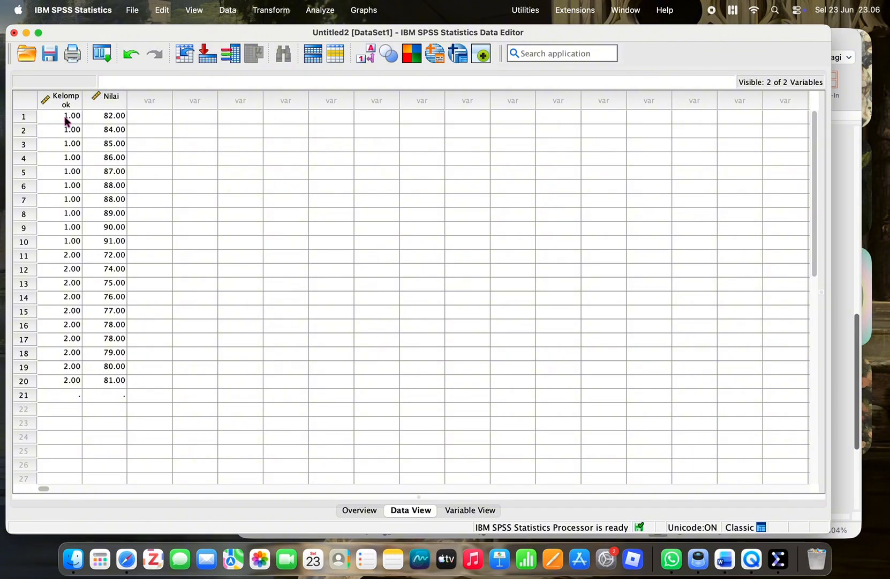
Set up an Explore analysis with Nilai Excel as the dependent variable and Metode Pembelajaran as the factor.
click(324, 12)
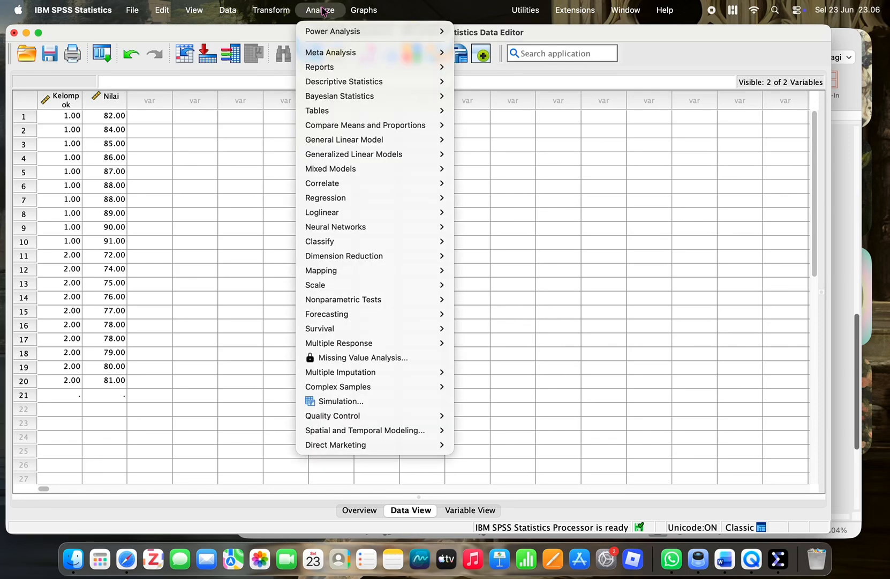
mouse_move(366, 85)
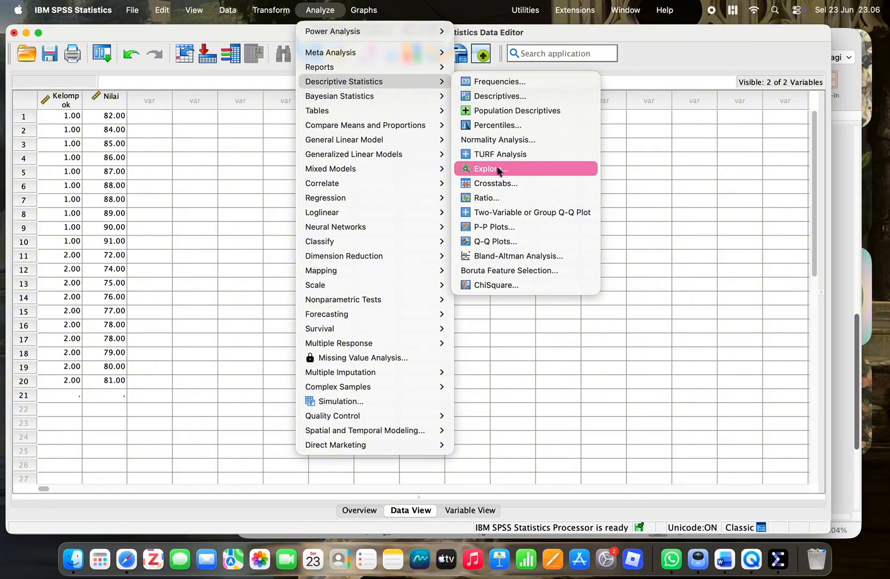
click(498, 170)
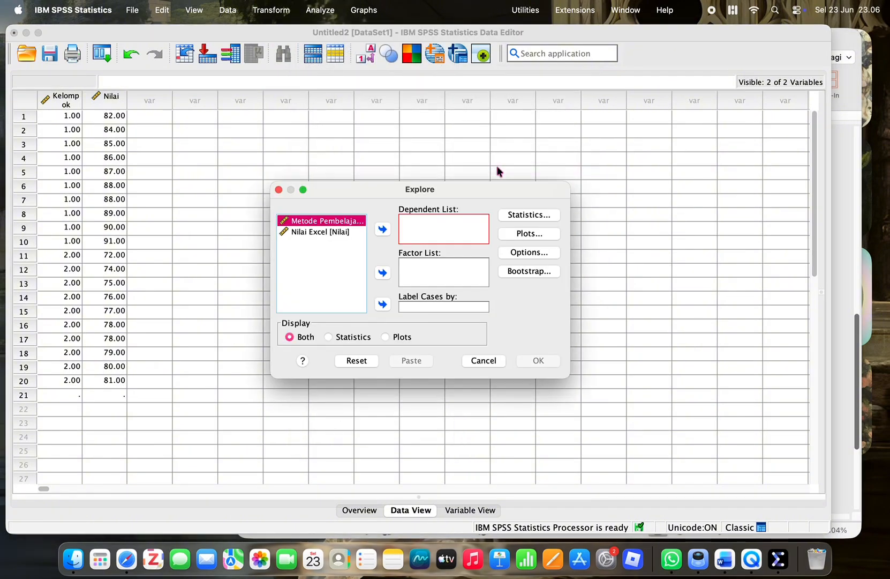
click(340, 233)
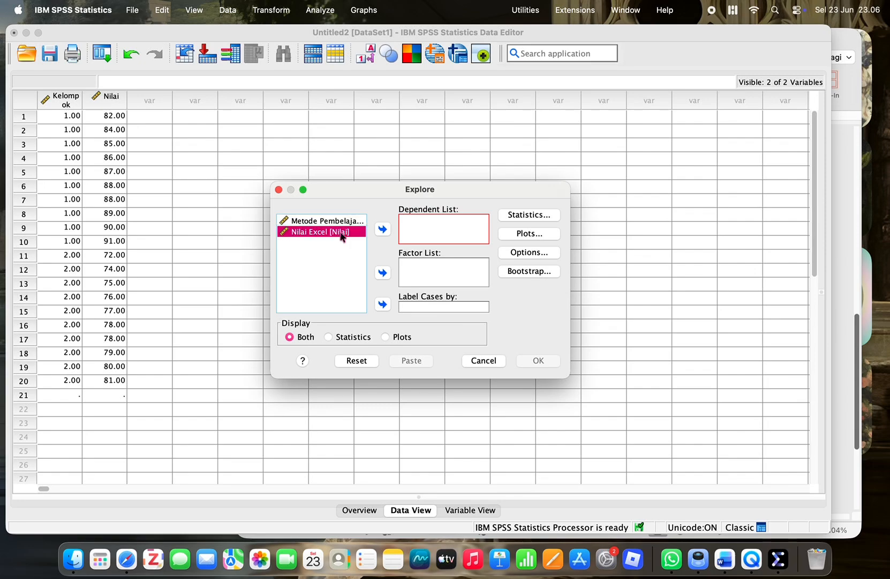
click(383, 230)
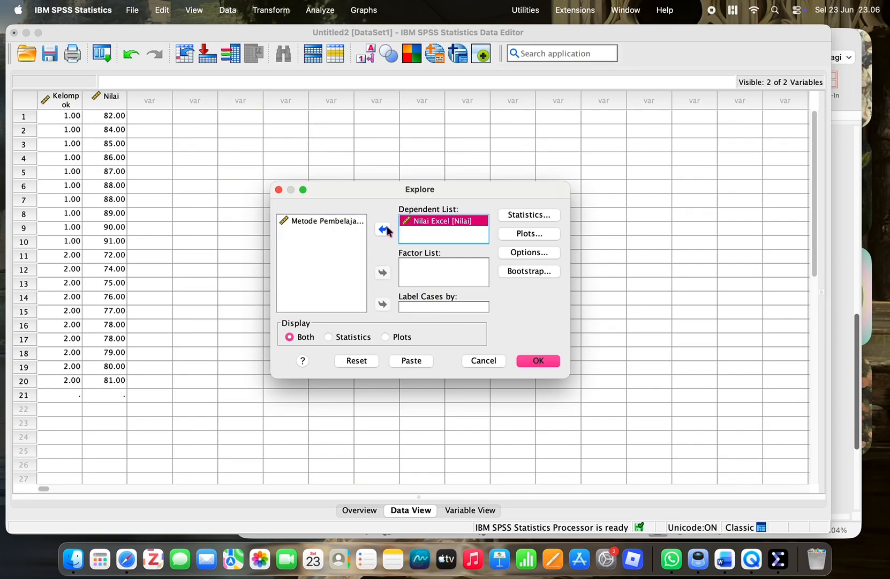
click(332, 224)
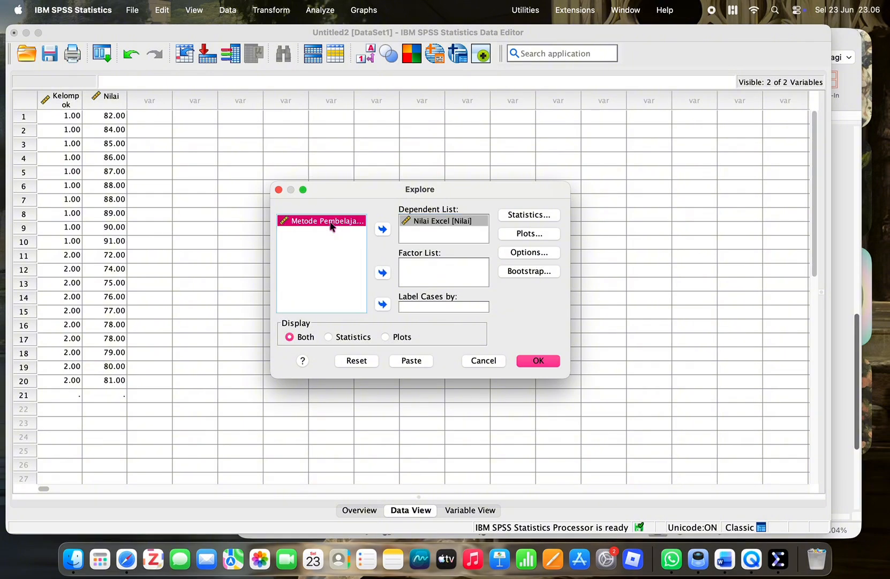
click(383, 272)
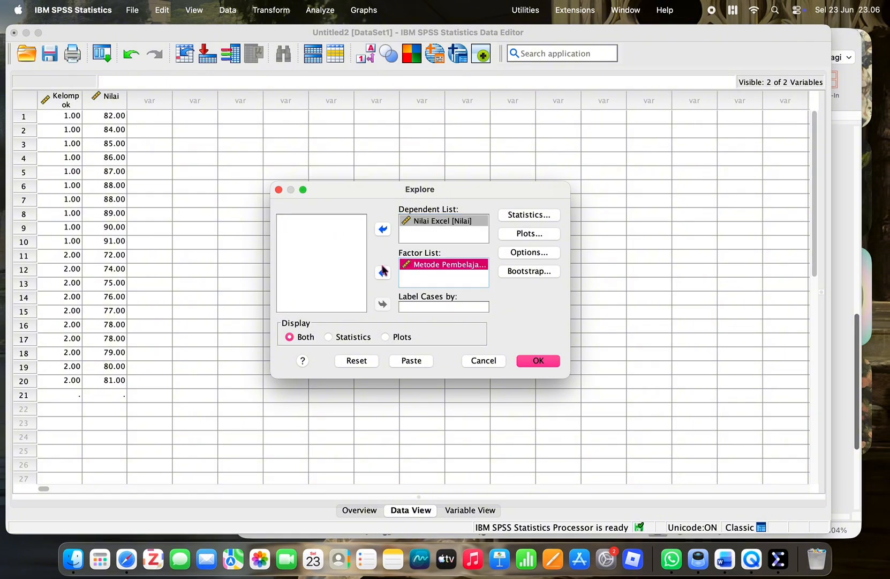
Add normality plots with tests to the Explore analysis and run it.
click(509, 232)
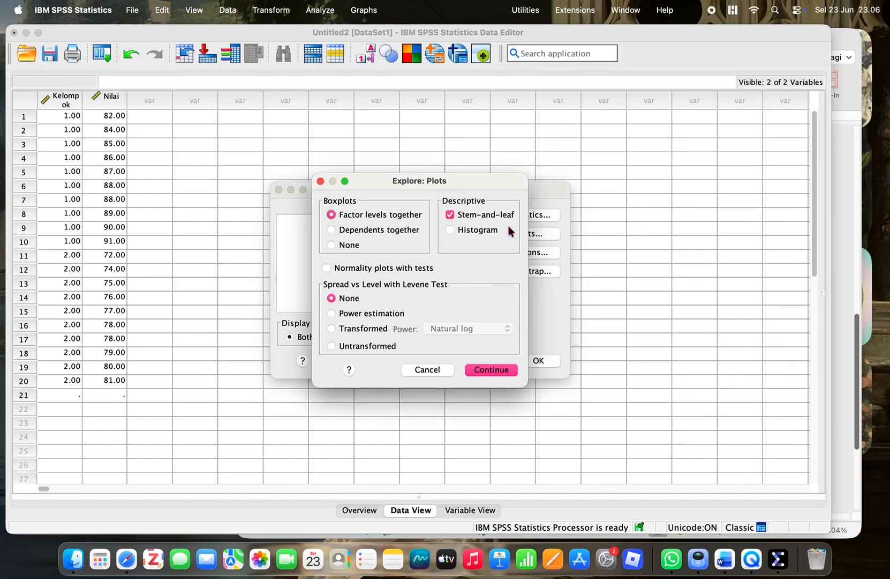
click(328, 269)
click(481, 369)
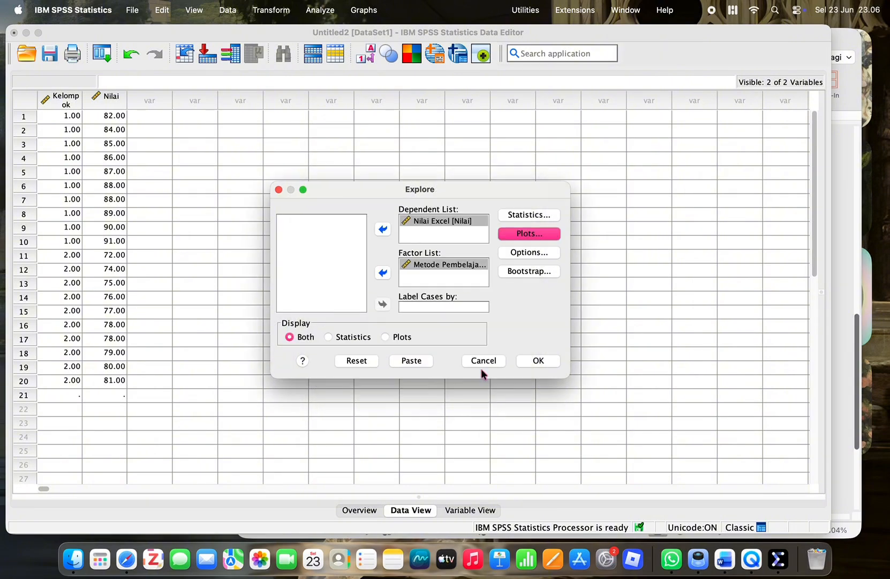
click(537, 363)
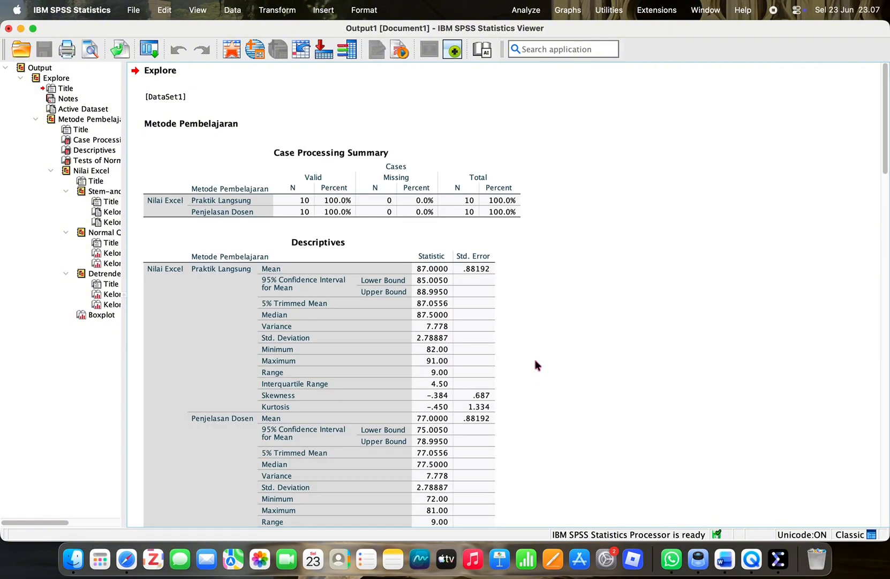
Examine the Explore output: descriptives, tests of normality, stem-and-leaf plots, Q-Q plots and the boxplot of Nilai Excel by Metode Pembelajaran.
scroll(536, 364, down, 5)
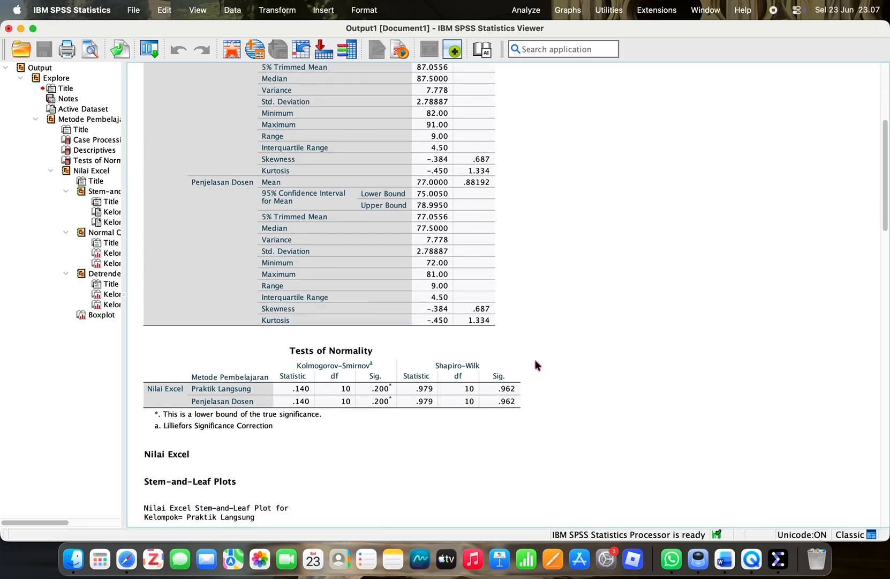
scroll(536, 364, down, 5)
click(536, 365)
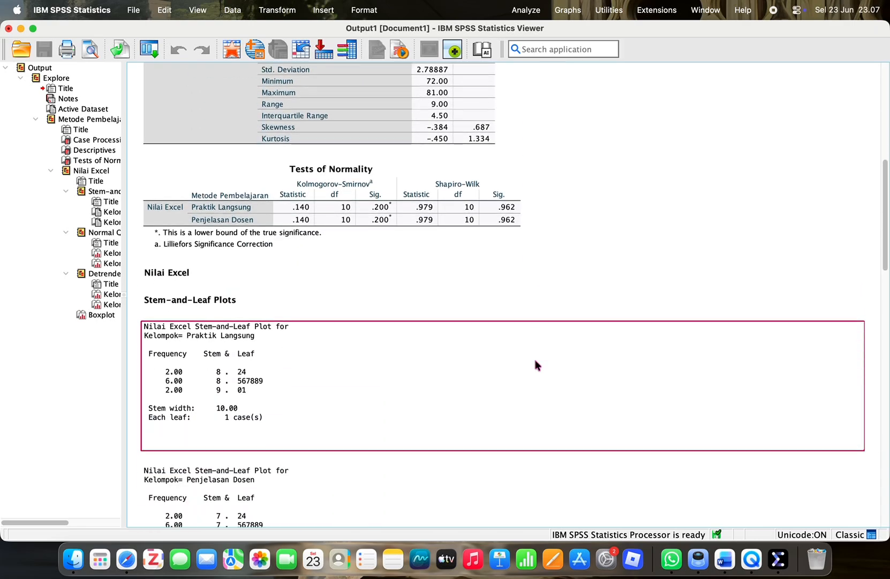
scroll(536, 364, down, 3)
click(535, 364)
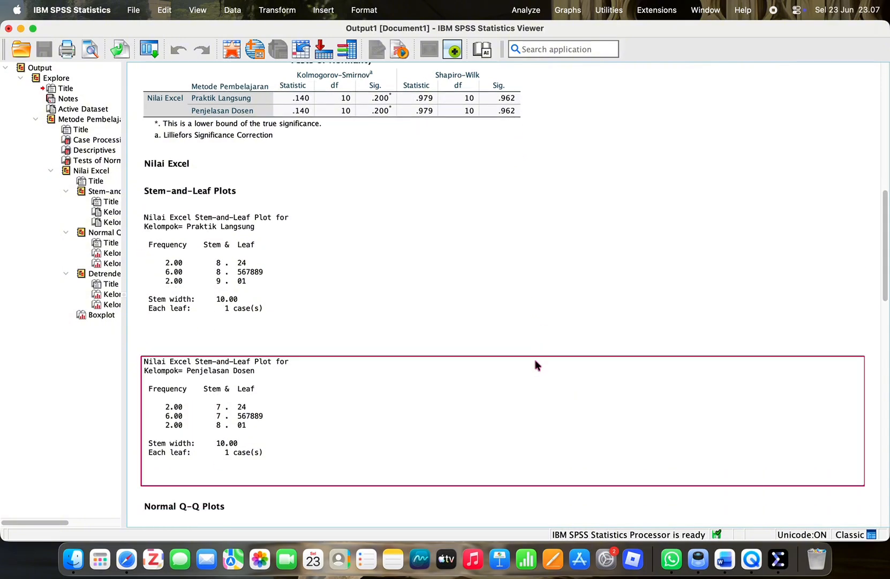
click(546, 223)
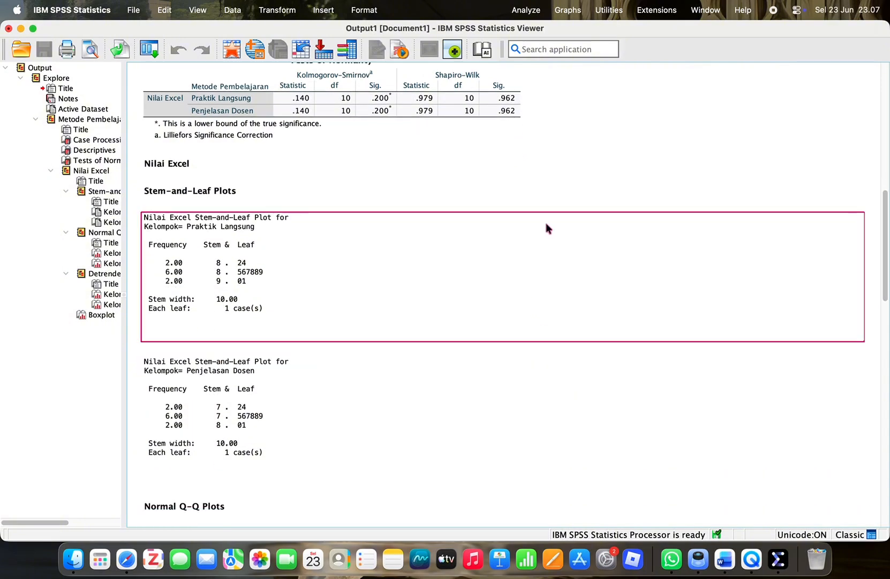
scroll(546, 223, up, 4)
click(493, 263)
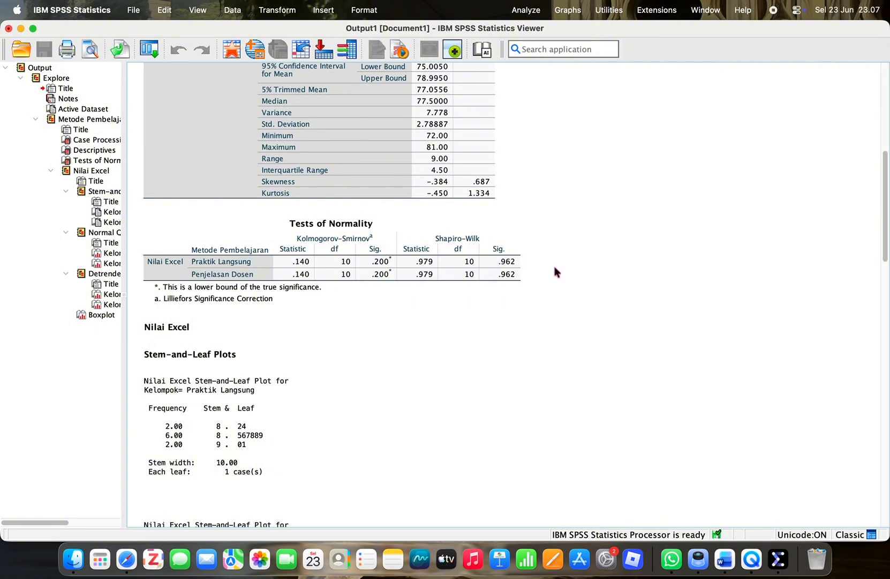
scroll(538, 288, down, 10)
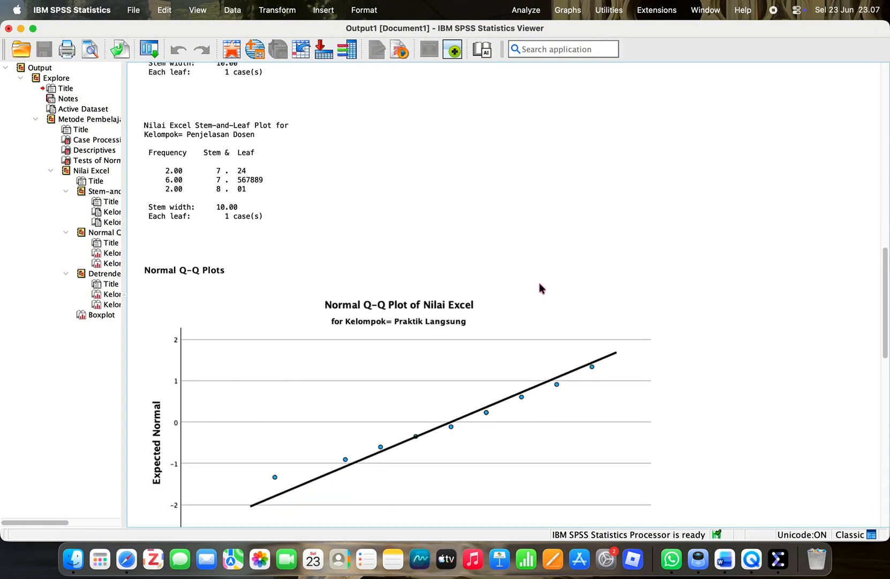
scroll(540, 287, down, 13)
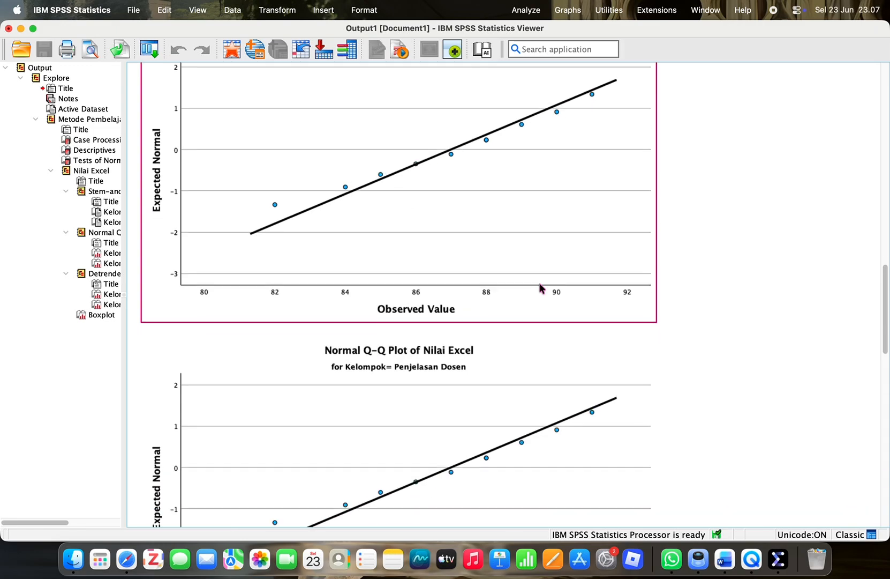
scroll(540, 288, down, 20)
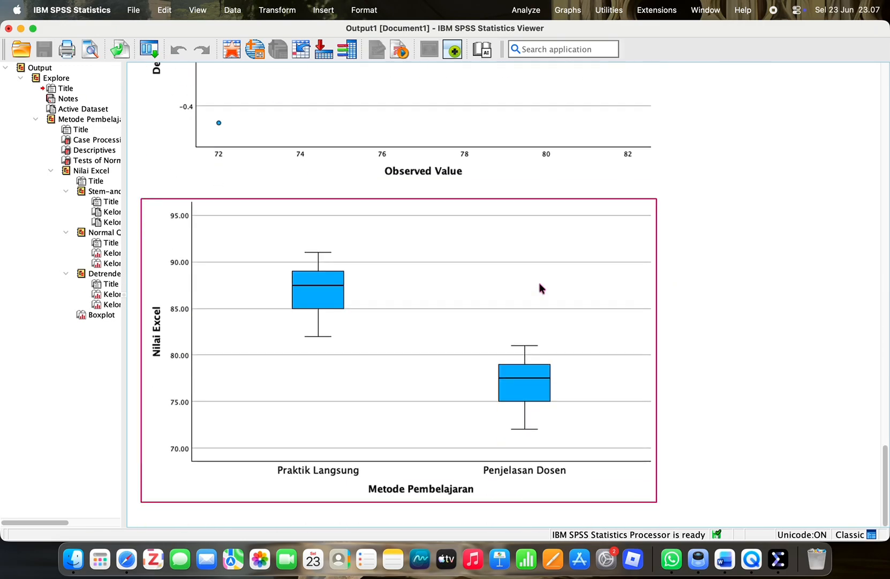
Reduce the output viewer to a smaller window and bring the Data Editor to the front.
click(34, 30)
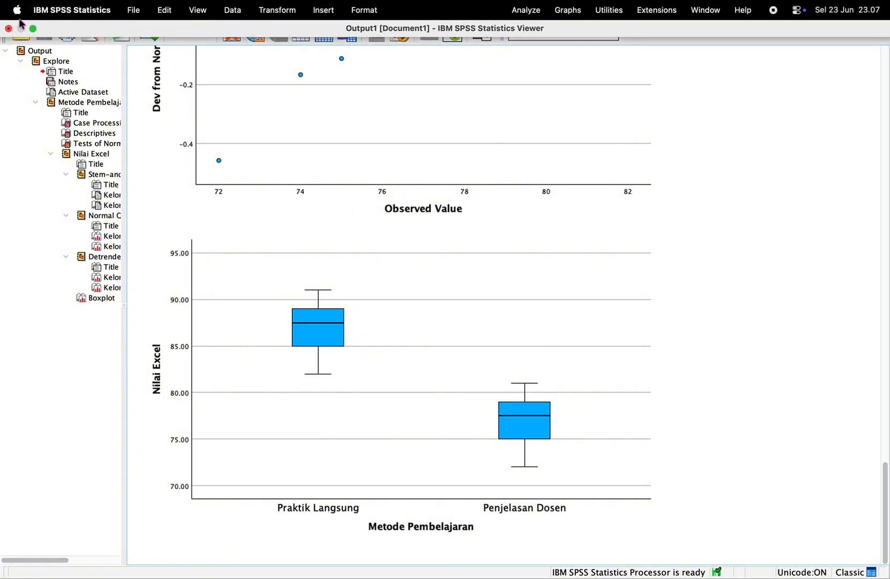
click(33, 29)
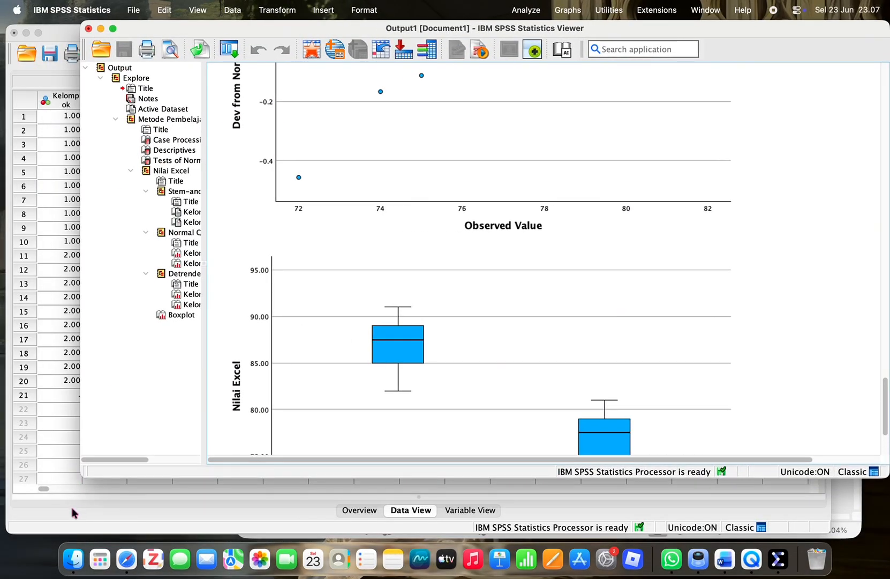
click(51, 497)
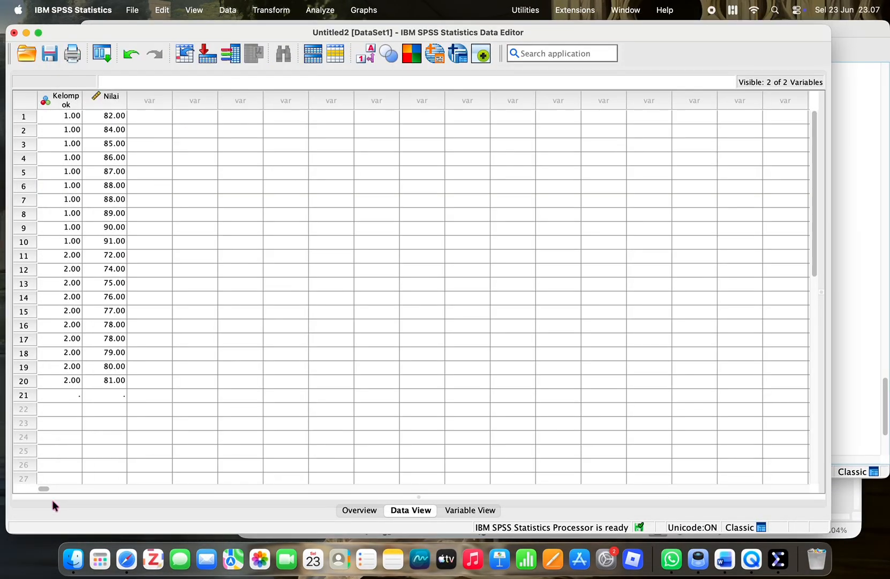
Set up an Independent-Samples T Test with Nilai Excel as the test variable and Metode Pembelajaran as the grouping variable.
click(329, 12)
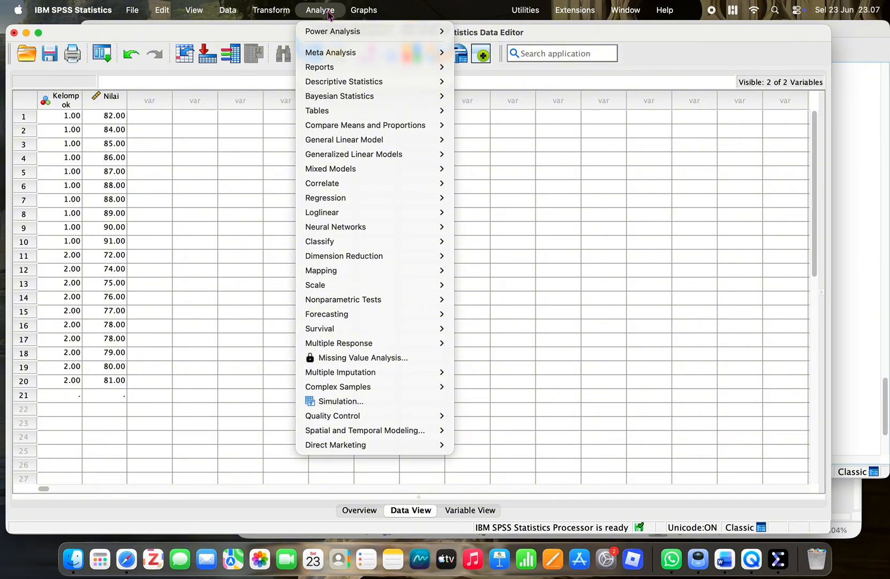
mouse_move(354, 135)
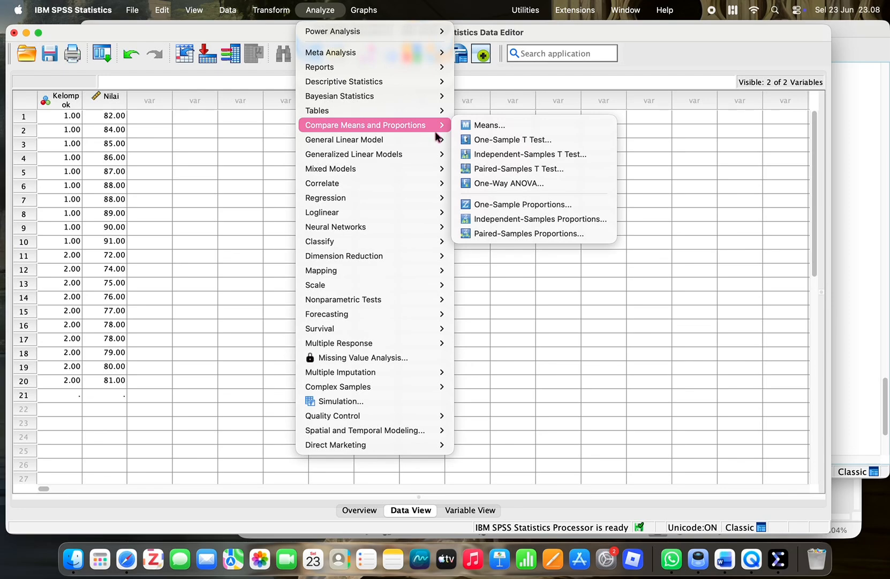
click(513, 154)
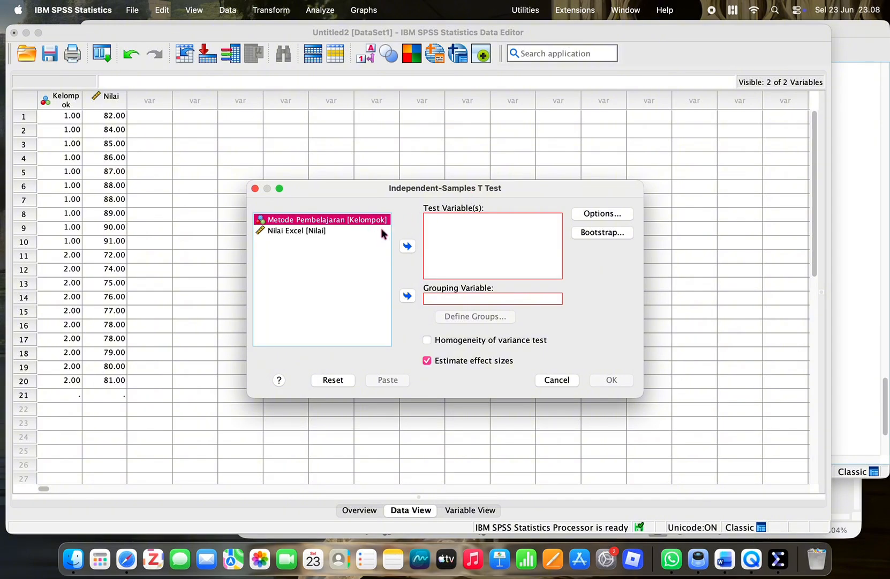
click(342, 231)
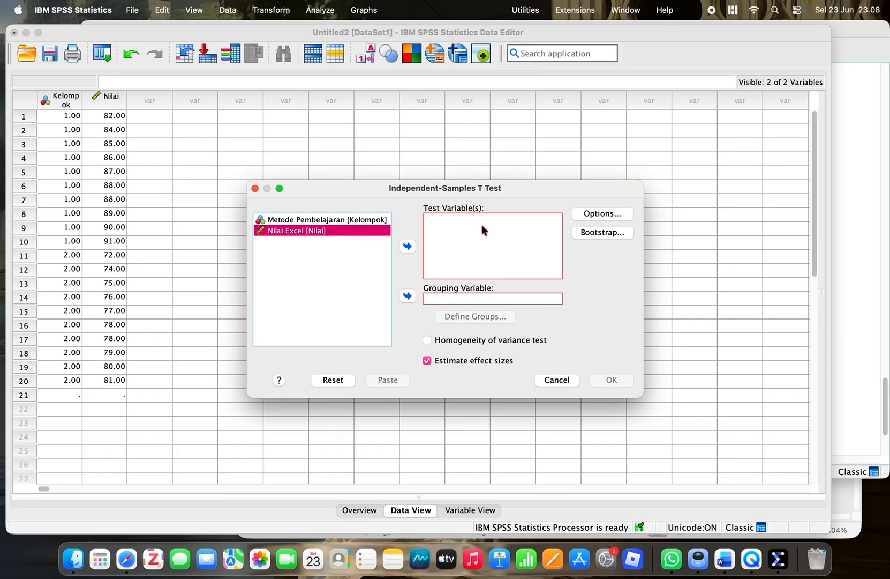
click(408, 246)
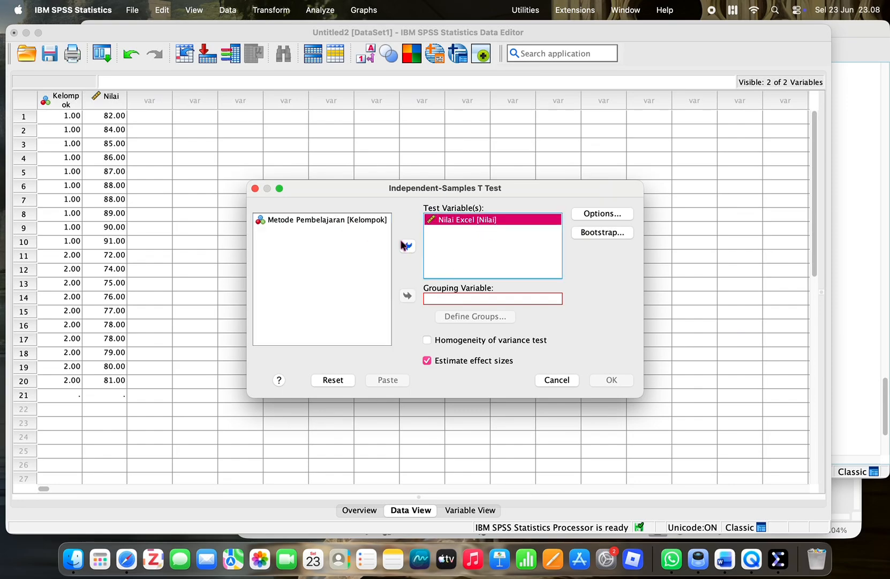
click(362, 220)
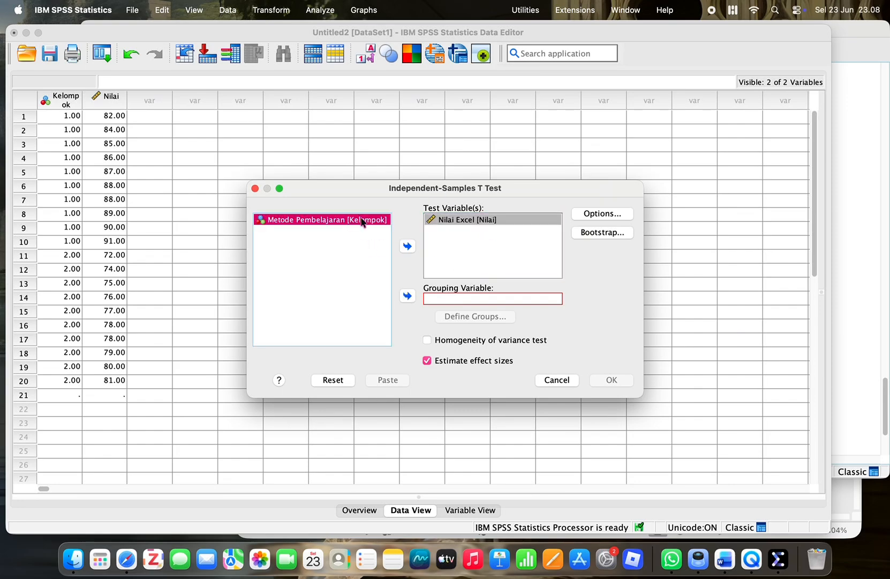
click(407, 295)
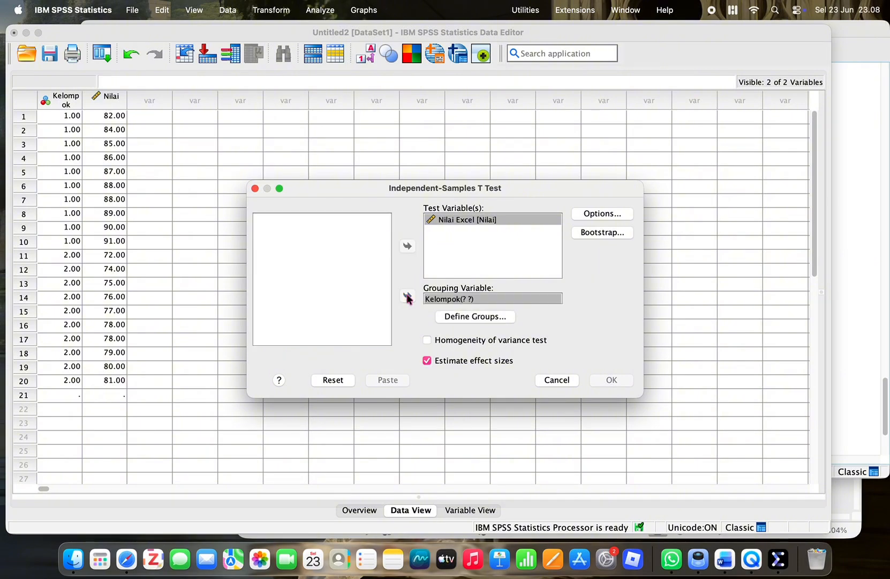
Run the t test with Kelompok groups defined as 1 and 2 and the homogeneity of variance test enabled.
click(600, 214)
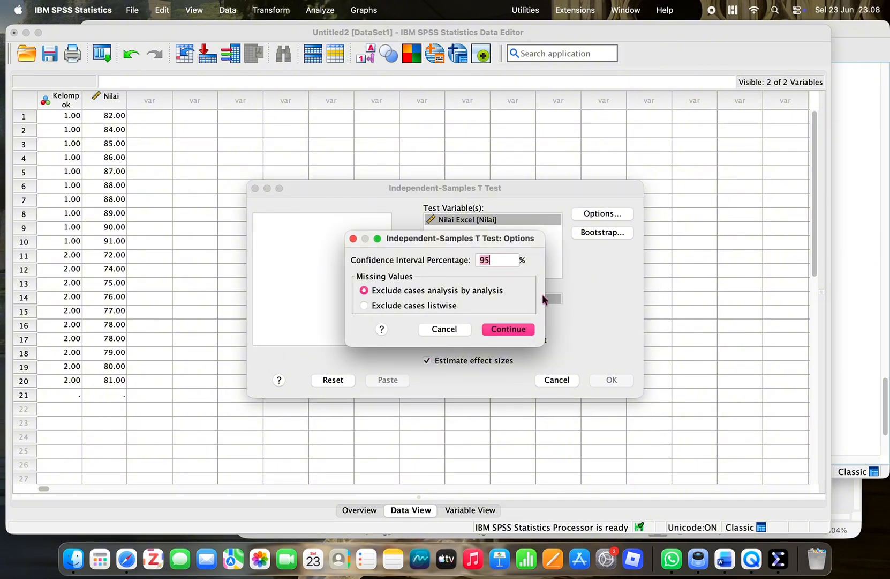
click(445, 330)
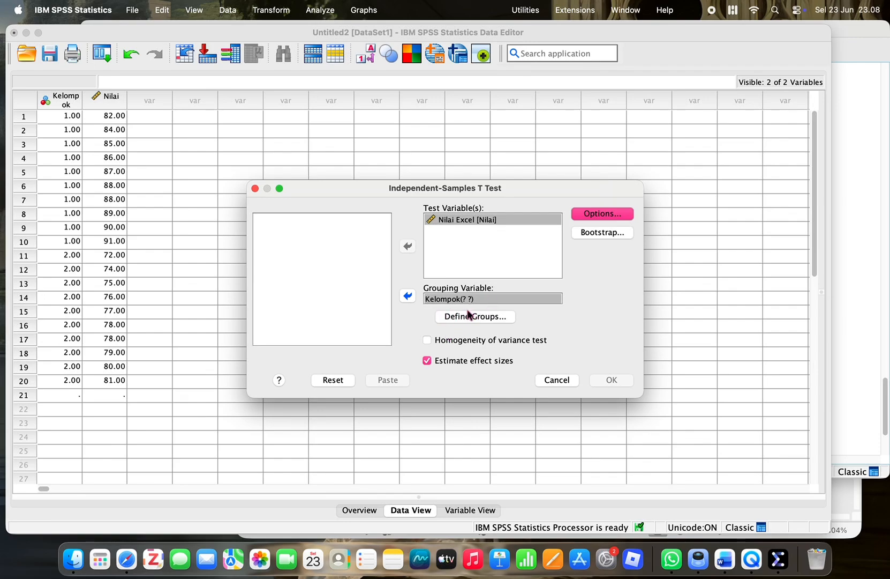
click(467, 317)
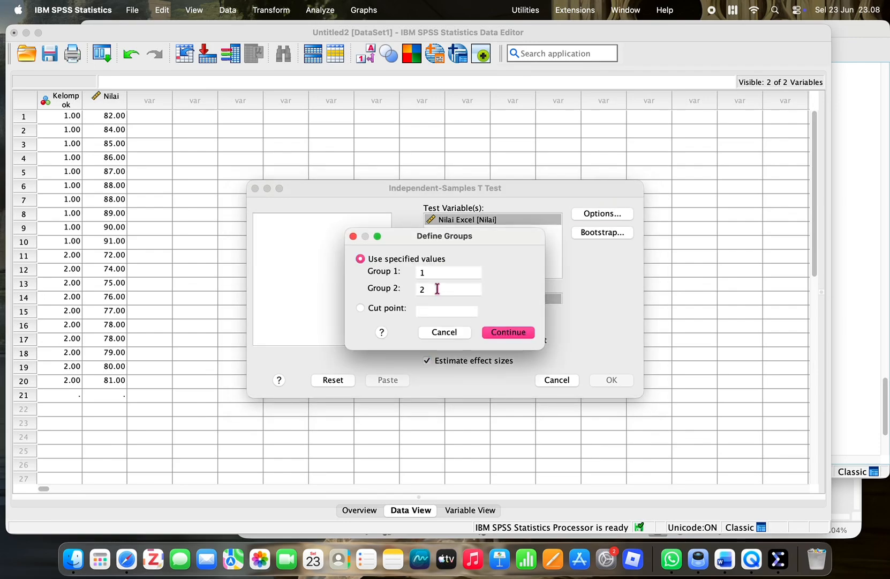
click(505, 332)
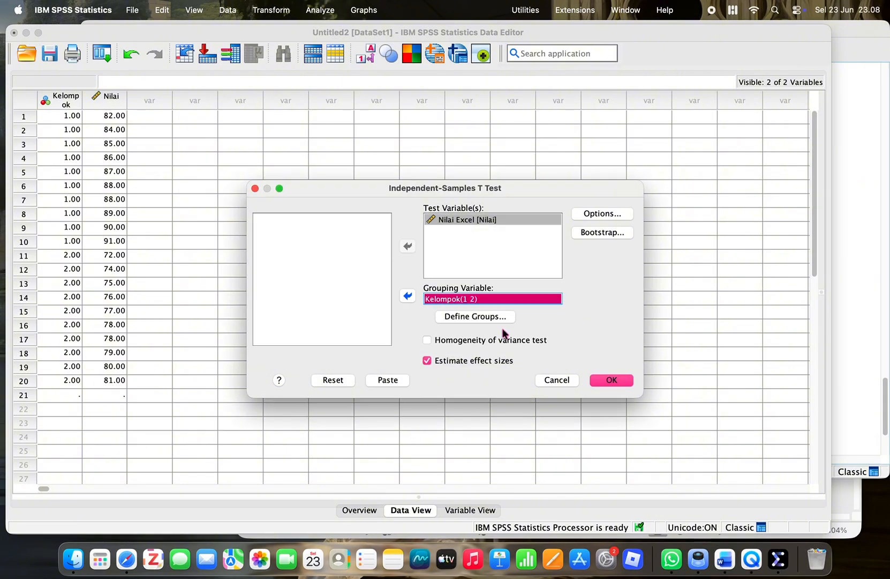
click(475, 341)
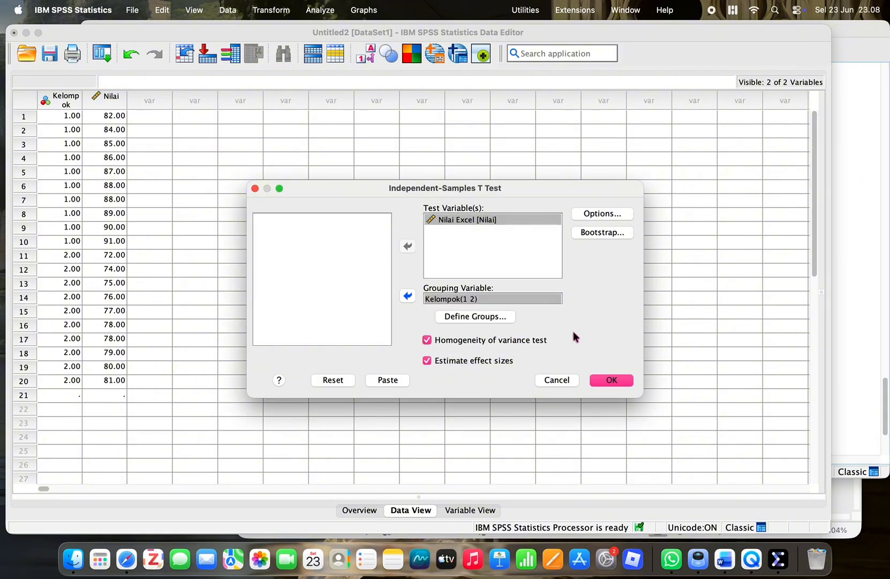
click(611, 381)
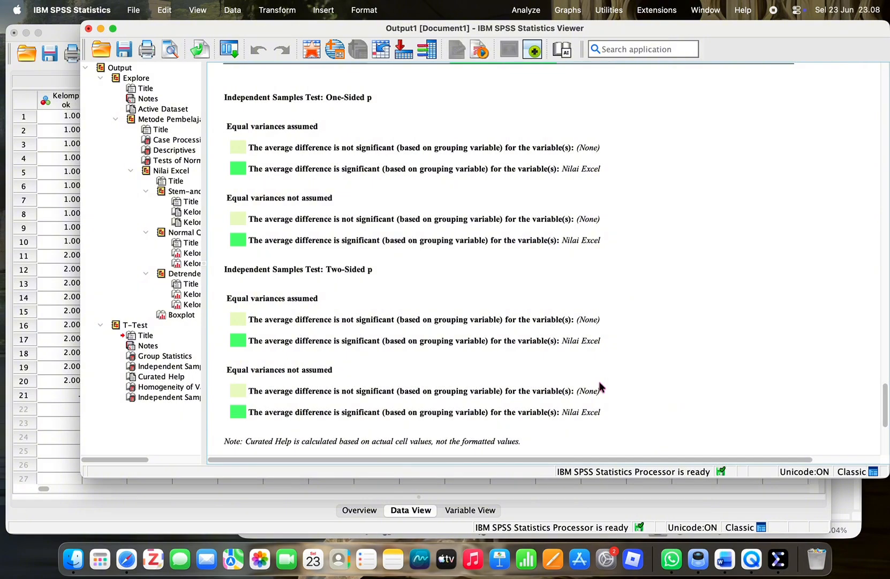
Examine the T-Test output: group statistics, independent samples test, Curated Help, homogeneity of variance test and effect sizes.
scroll(600, 386, down, 5)
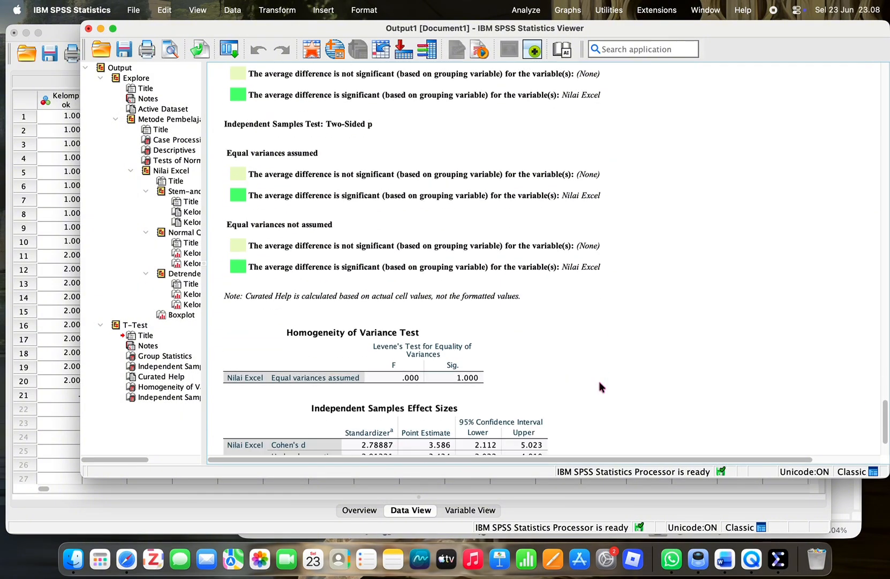
scroll(600, 382, down, 3)
scroll(600, 382, right, 1)
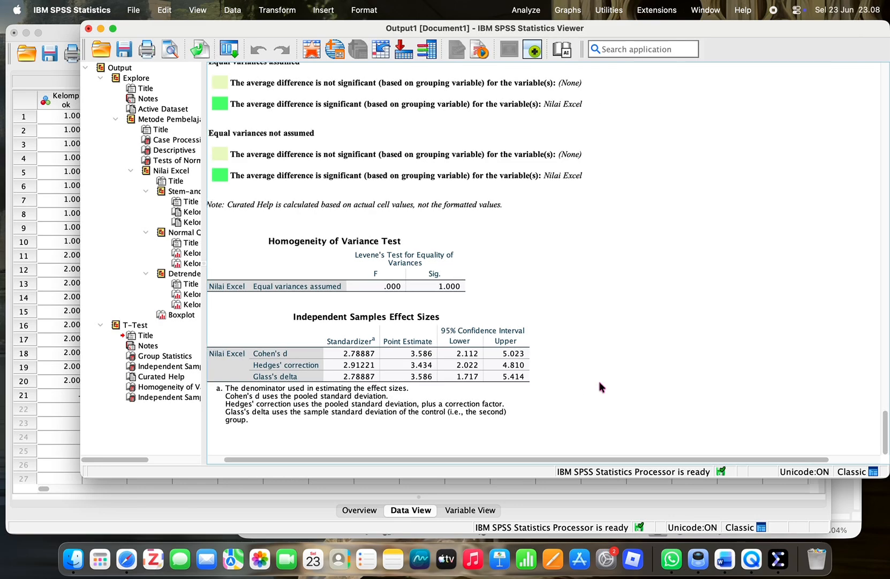
scroll(600, 386, right, 3)
scroll(600, 386, up, 6)
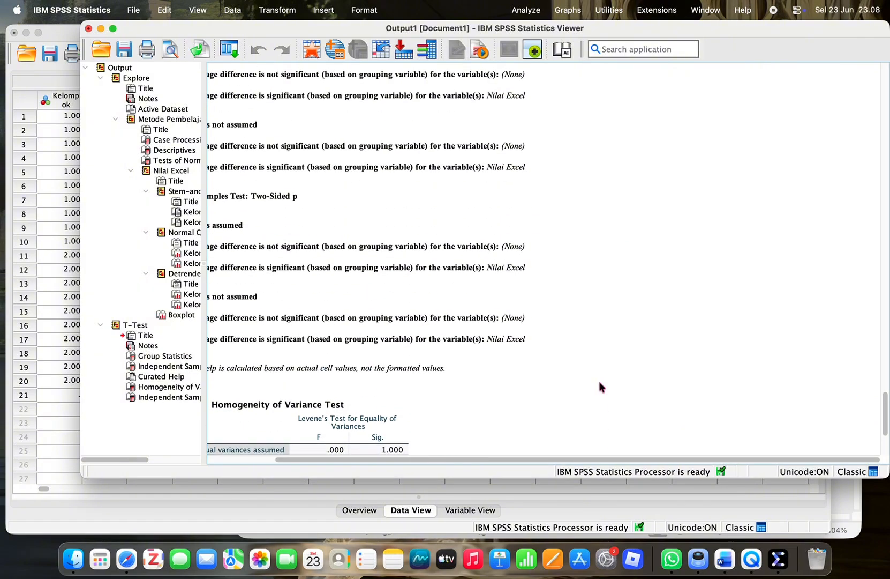
scroll(600, 386, up, 15)
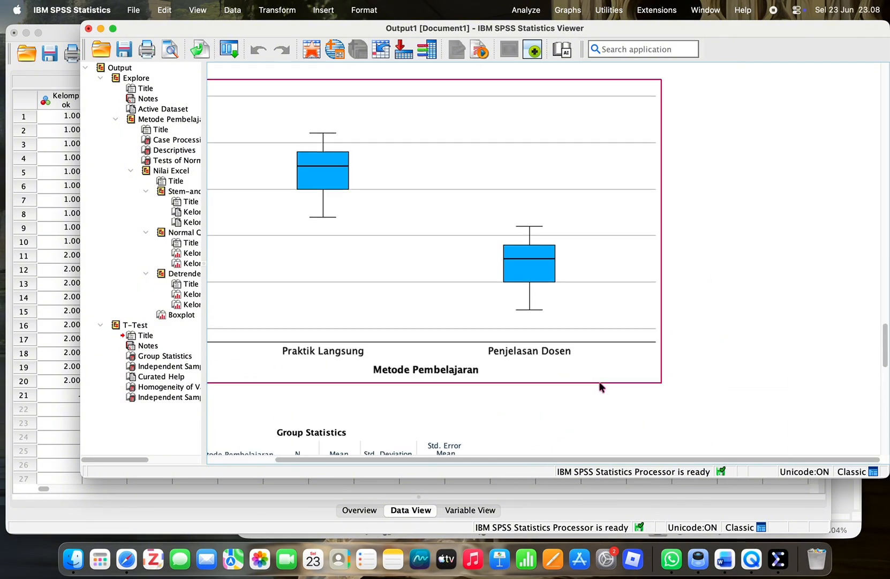
scroll(601, 386, down, 10)
scroll(601, 386, up, 6)
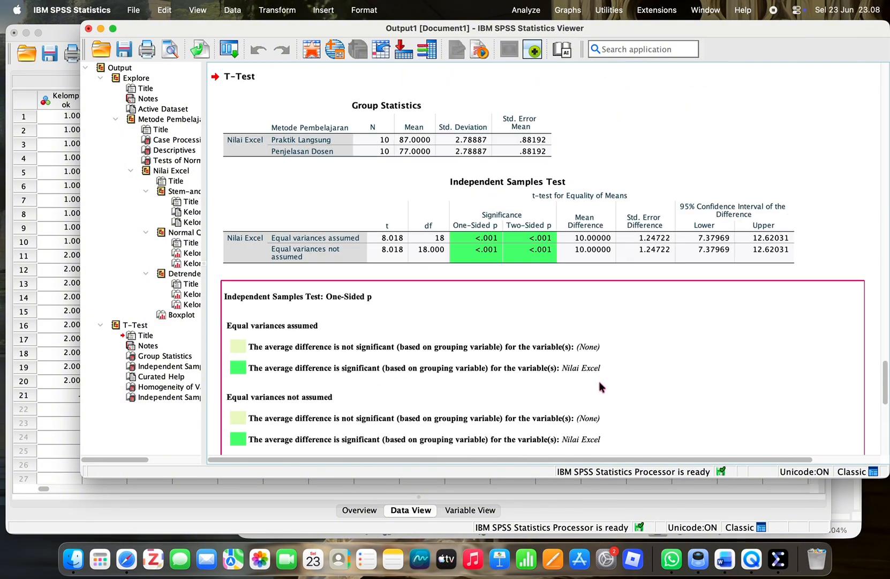
scroll(600, 385, up, 2)
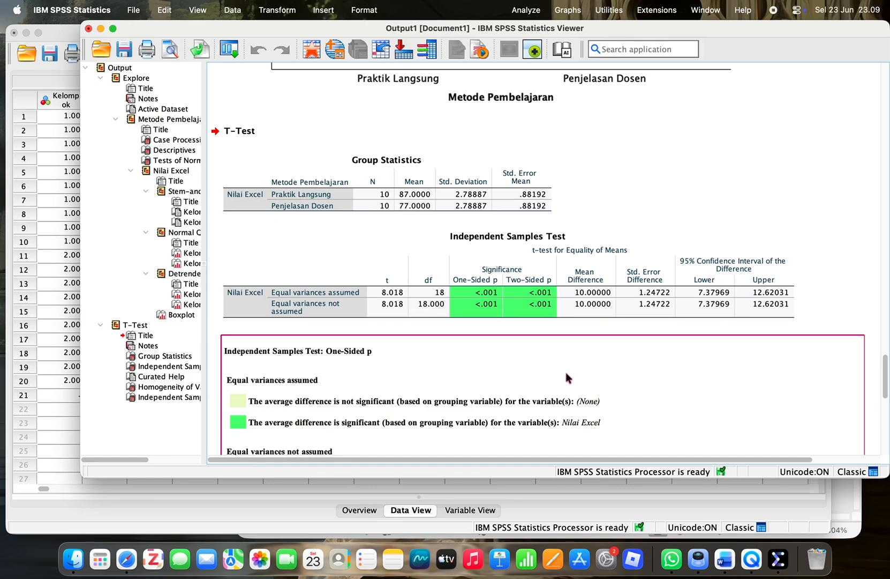
scroll(498, 331, up, 3)
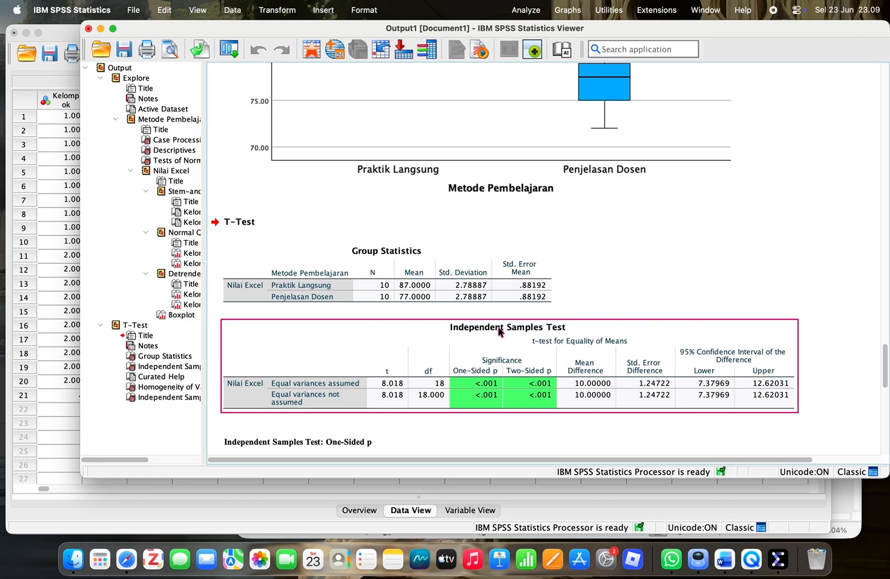
scroll(499, 328, down, 5)
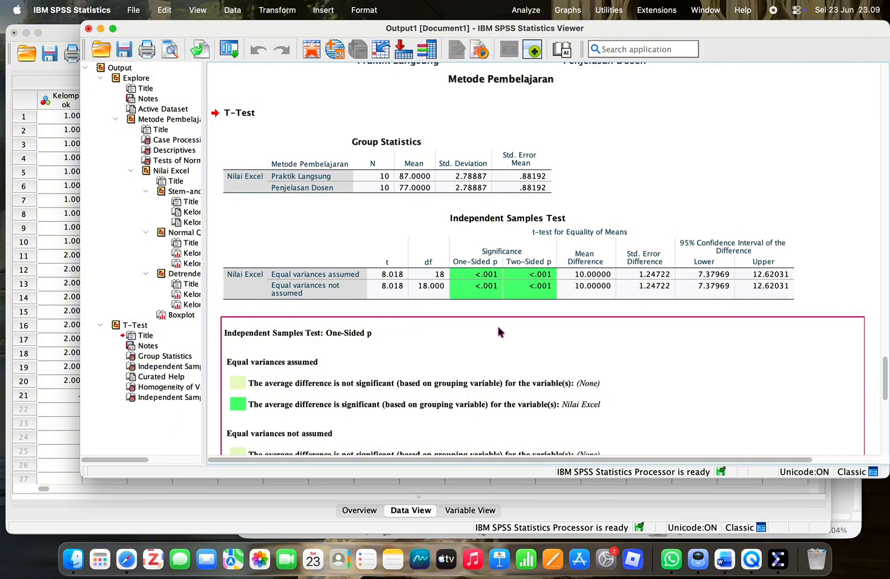
scroll(499, 327, down, 2)
scroll(498, 331, down, 3)
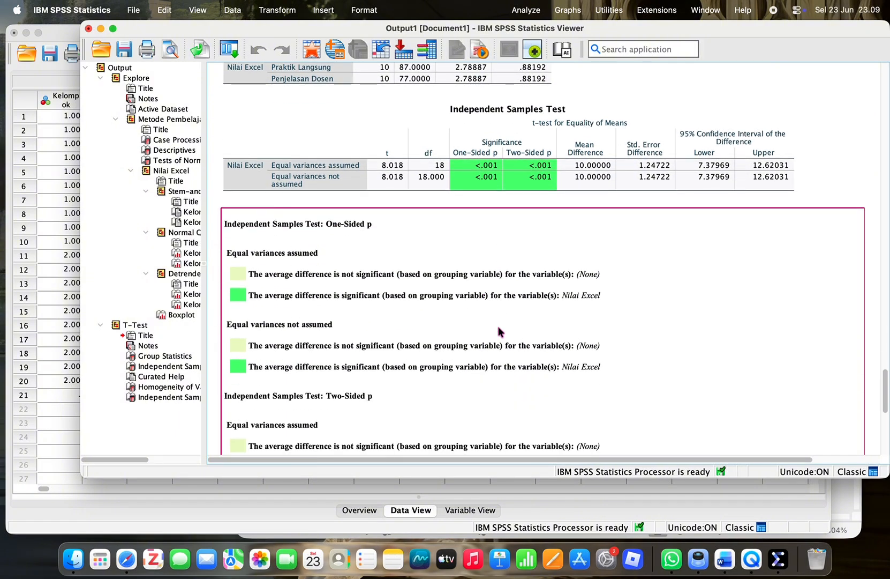
scroll(498, 332, down, 15)
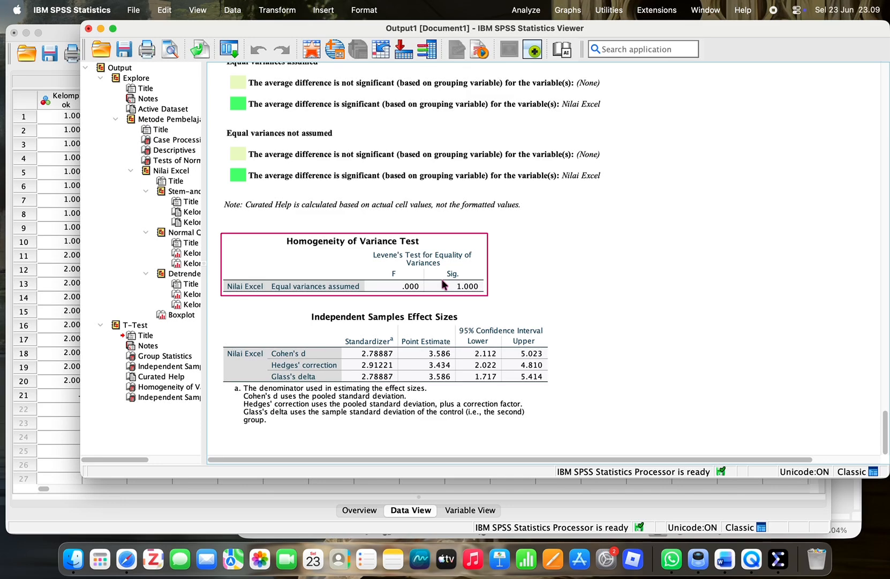
scroll(450, 283, up, 15)
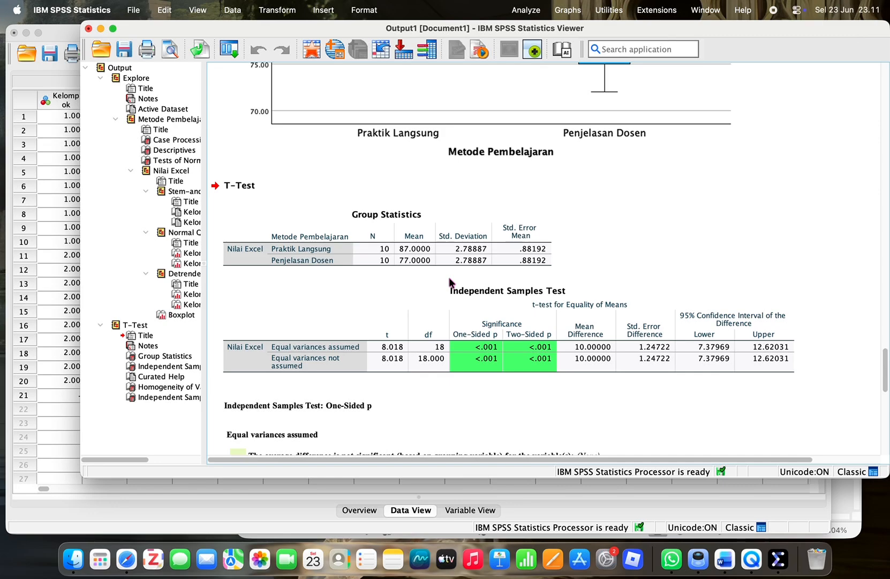
click(774, 9)
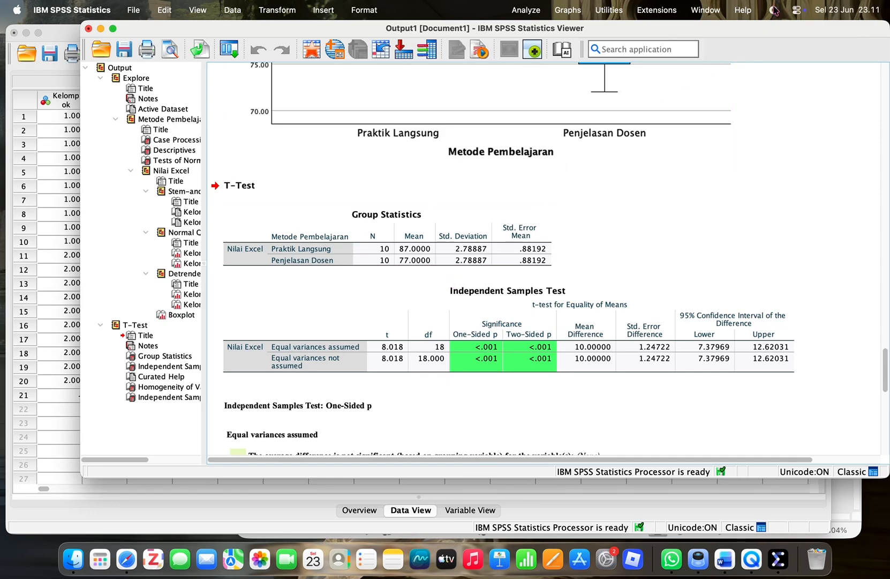